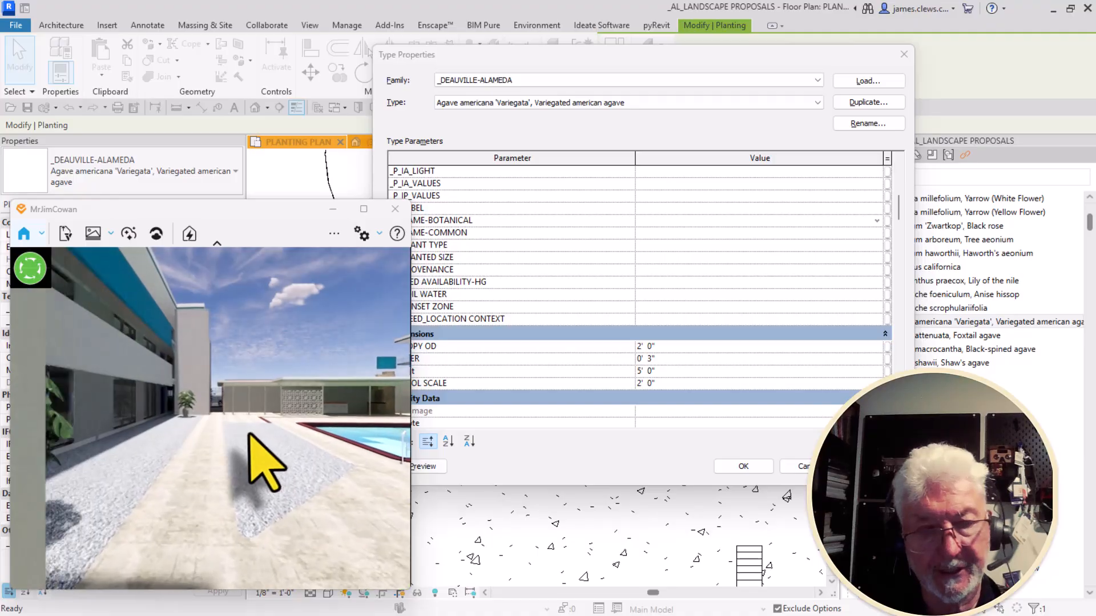
Look around the building facade, pool courtyard and palms in the Enscape rendering and minimize its window
{"action": "left_click_drag", "start_coordinate": [245, 435], "coordinate": [141, 348]}
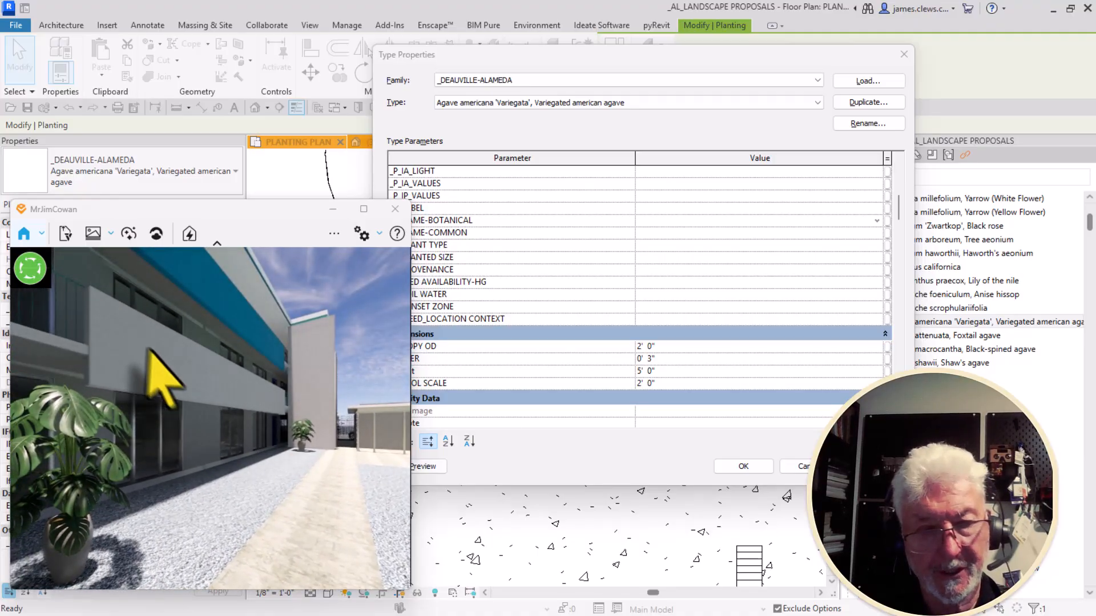
{"action": "left_click_drag", "start_coordinate": [192, 440], "coordinate": [252, 440]}
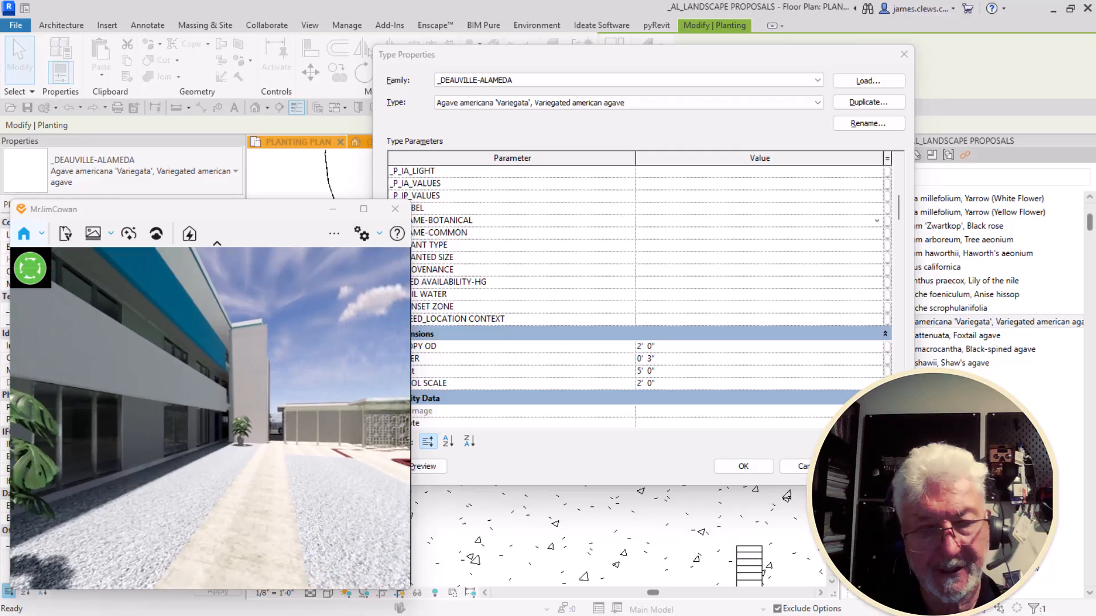
{"action": "left_click_drag", "start_coordinate": [139, 450], "coordinate": [222, 421]}
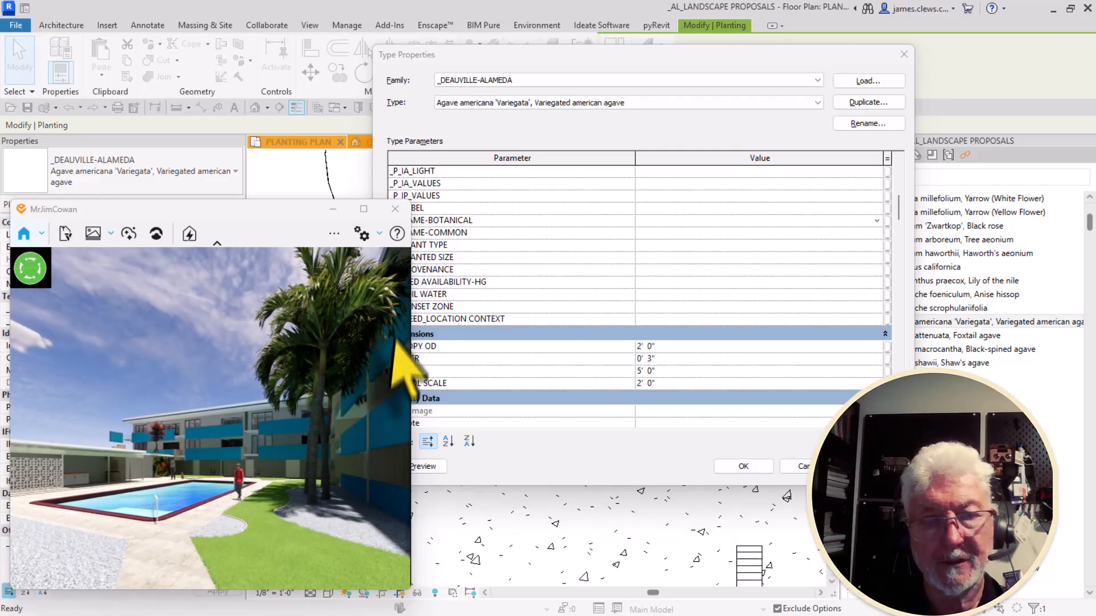
{"action": "left_click", "coordinate": [332, 209]}
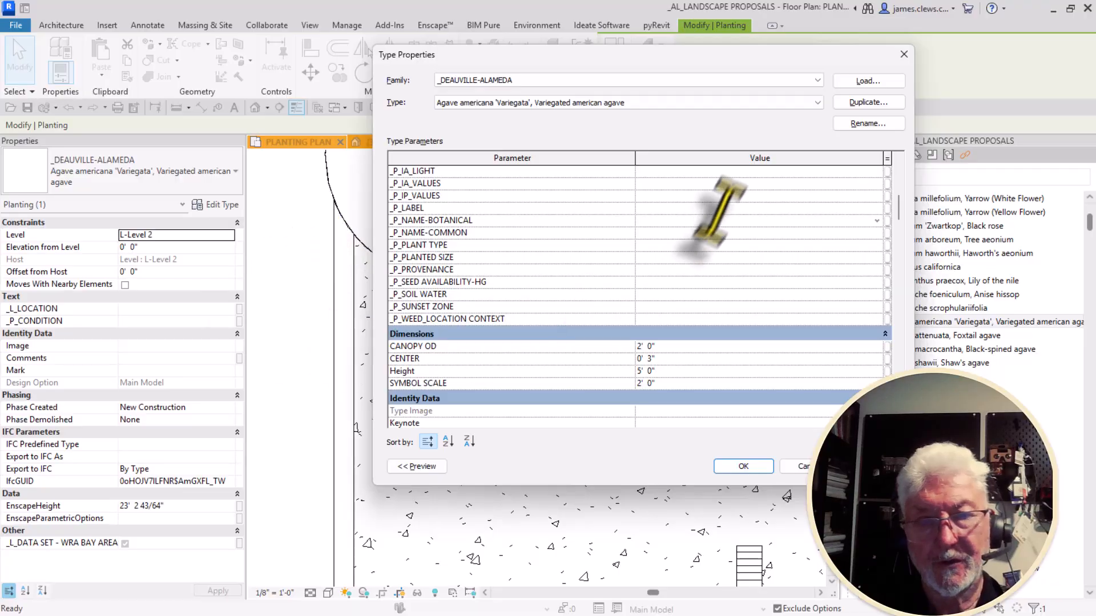
Set the agave type's _P_LABEL parameter to Aga-ame 'Variegata', with the properties dialog moved clear of the plan
{"action": "left_click_drag", "start_coordinate": [491, 56], "coordinate": [153, 86]}
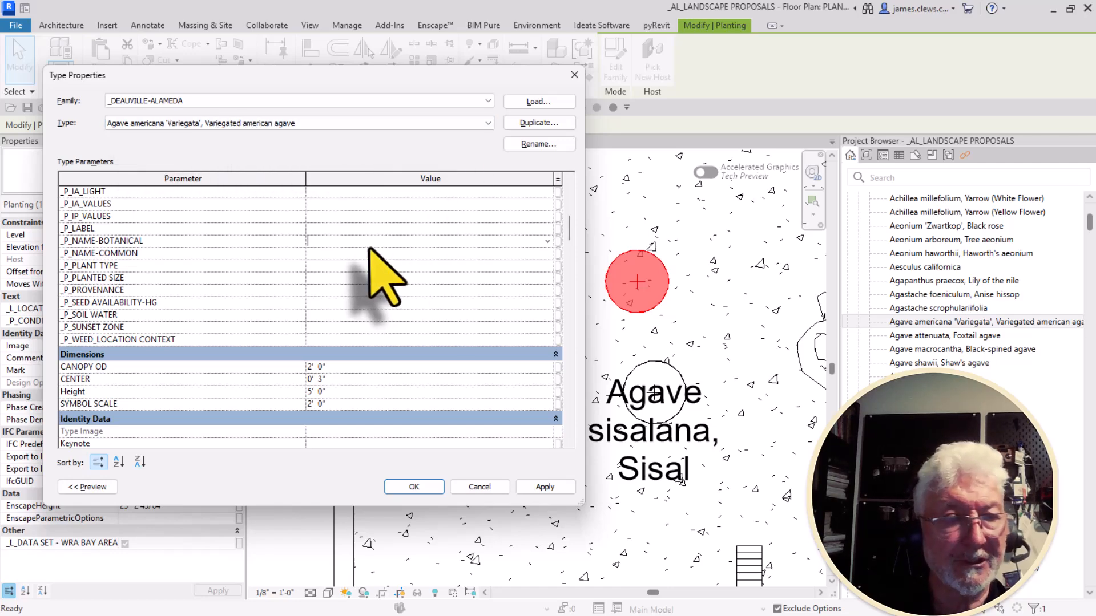
{"action": "left_click", "coordinate": [331, 229]}
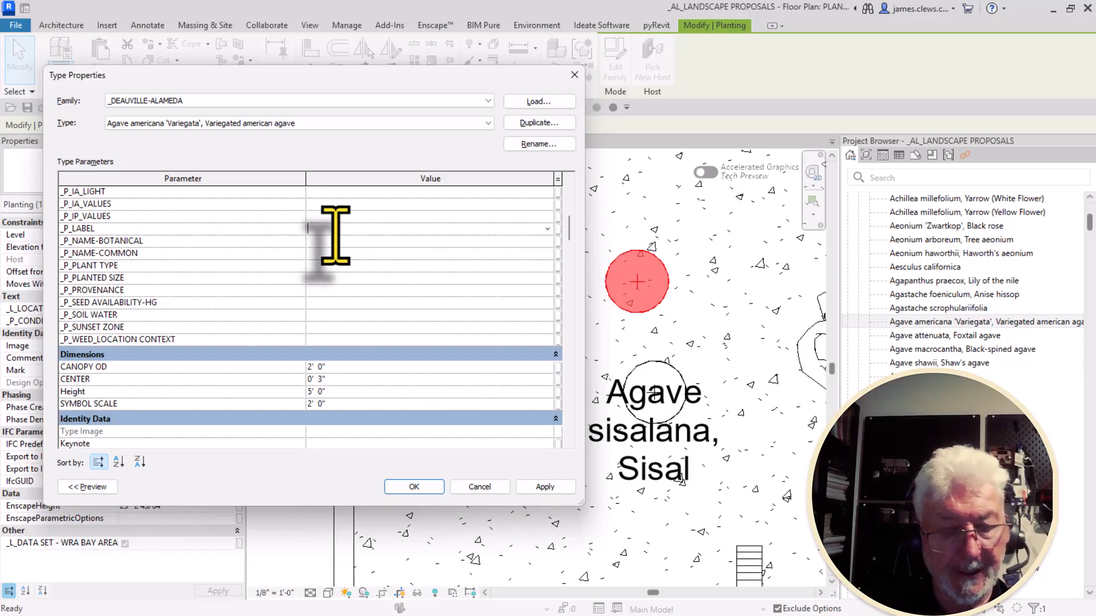
{"action": "type", "text": "Aga"}
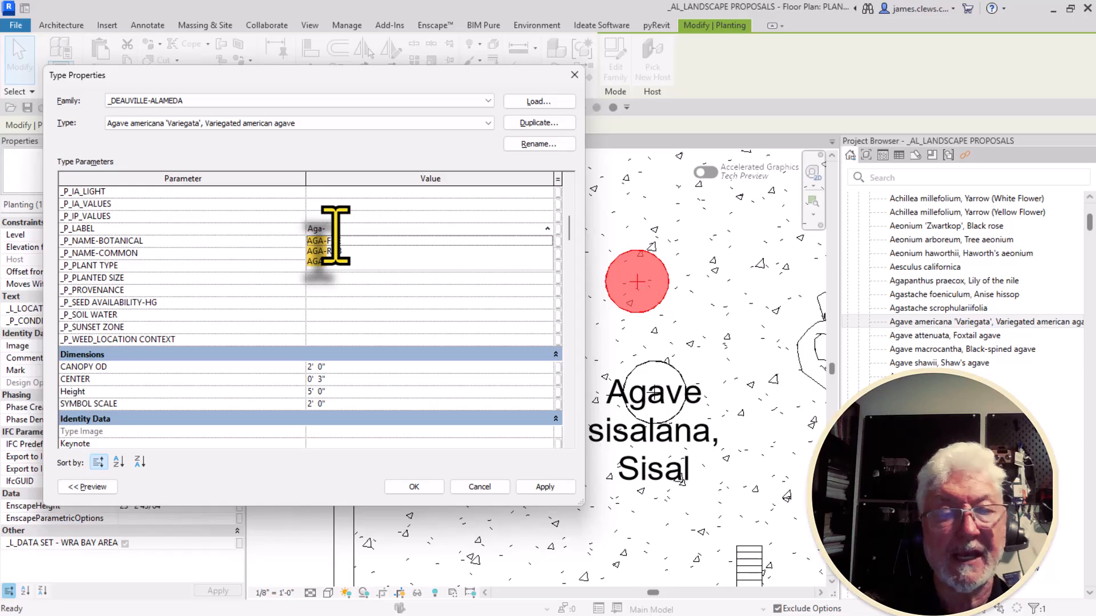
{"action": "type", "text": "-va"}
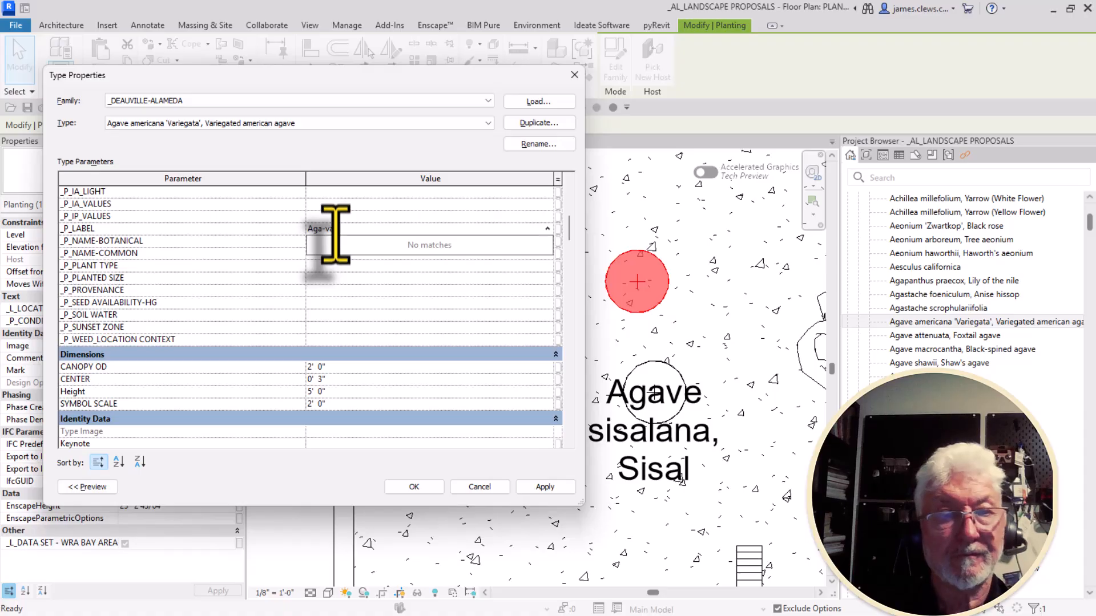
{"action": "key", "text": "BackSpace"}
{"action": "key", "text": "BackSpace"}
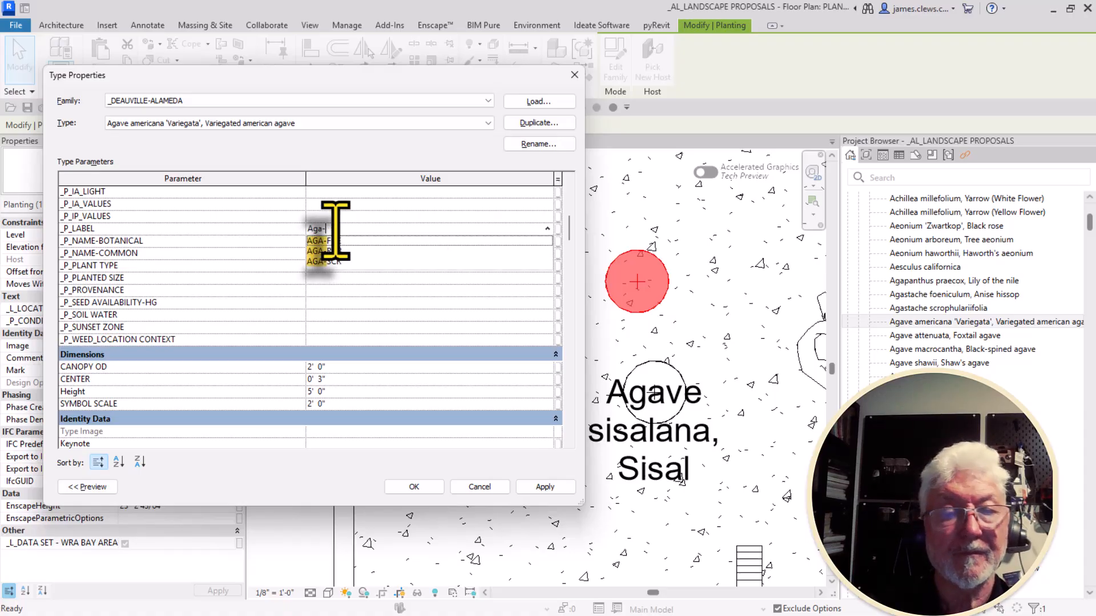
{"action": "type", "text": "ame 'Variegata"}
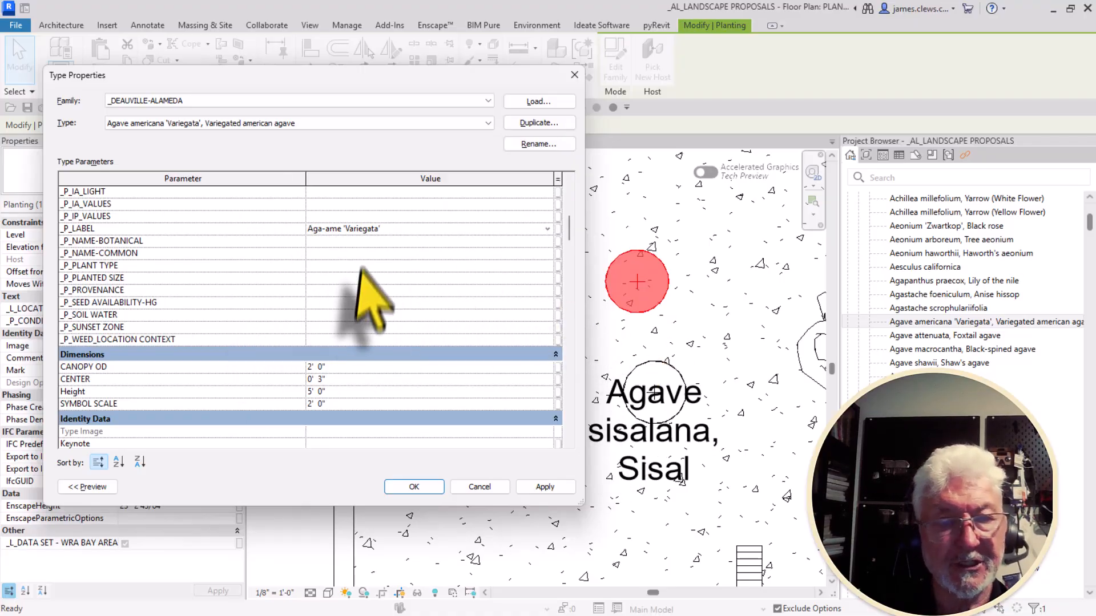
Set the type's _P_NAME-BOTANICAL parameter to the existing value Agave americana
{"action": "left_click", "coordinate": [333, 245]}
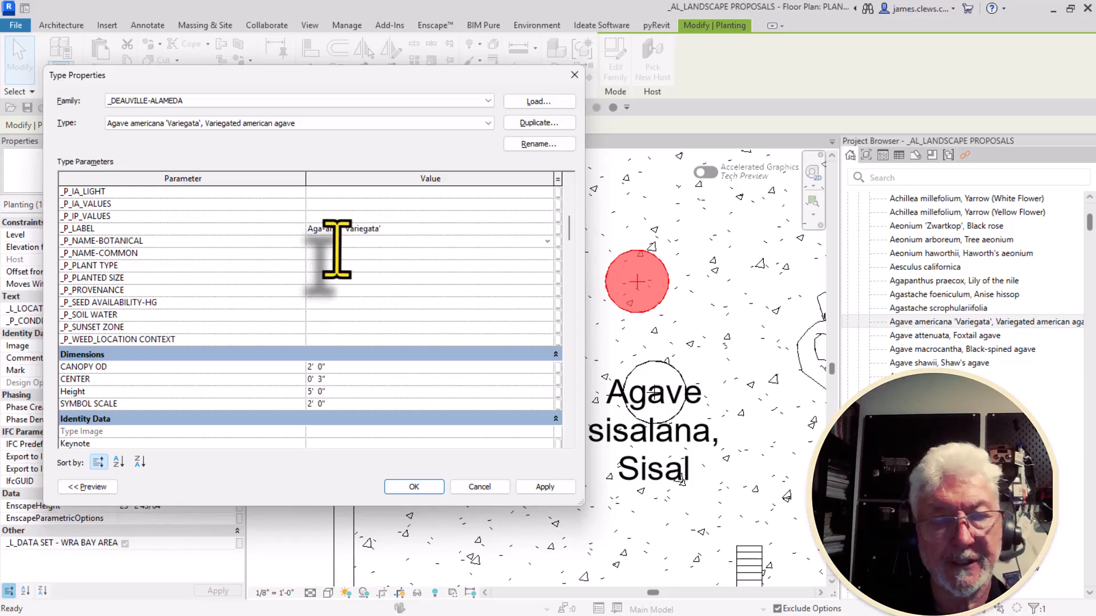
{"action": "left_click", "coordinate": [548, 241]}
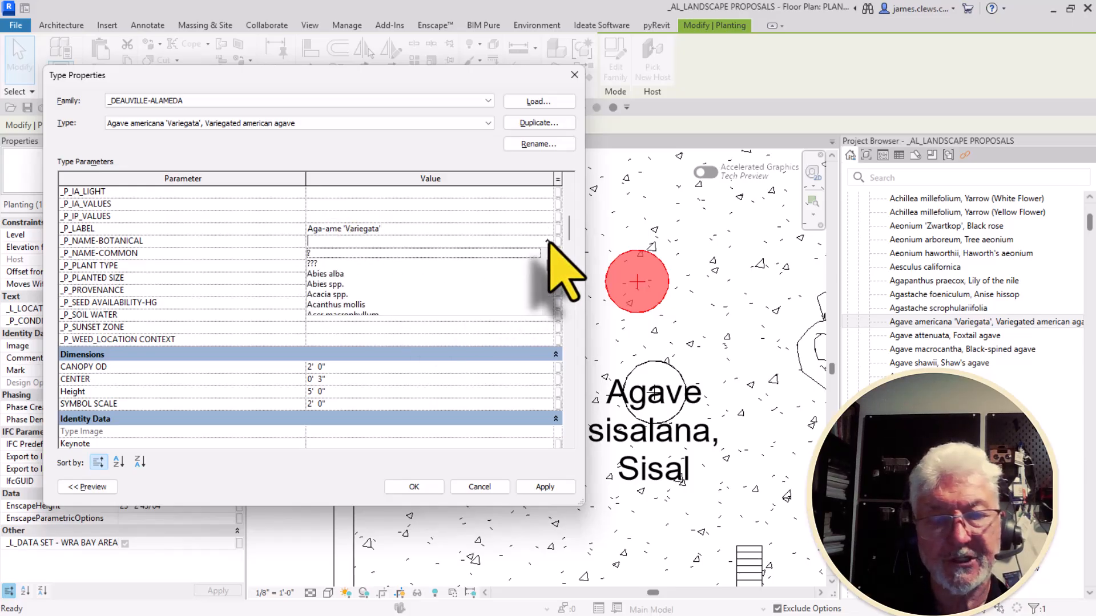
{"action": "scroll", "coordinate": [353, 294], "scroll_direction": "down", "scroll_amount": 10}
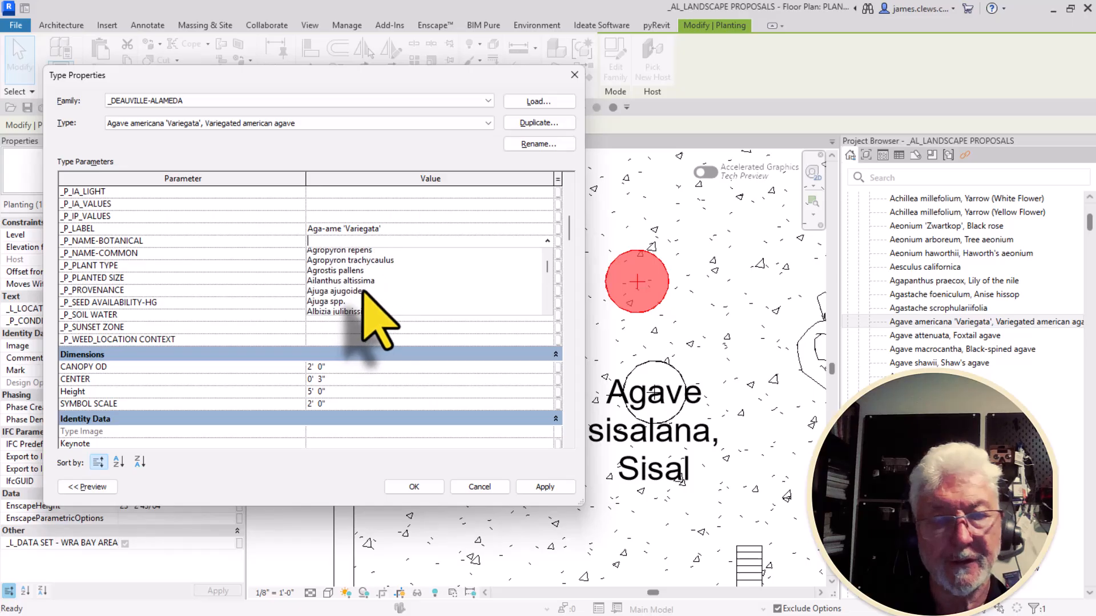
{"action": "scroll", "coordinate": [368, 290], "scroll_direction": "down", "scroll_amount": 3}
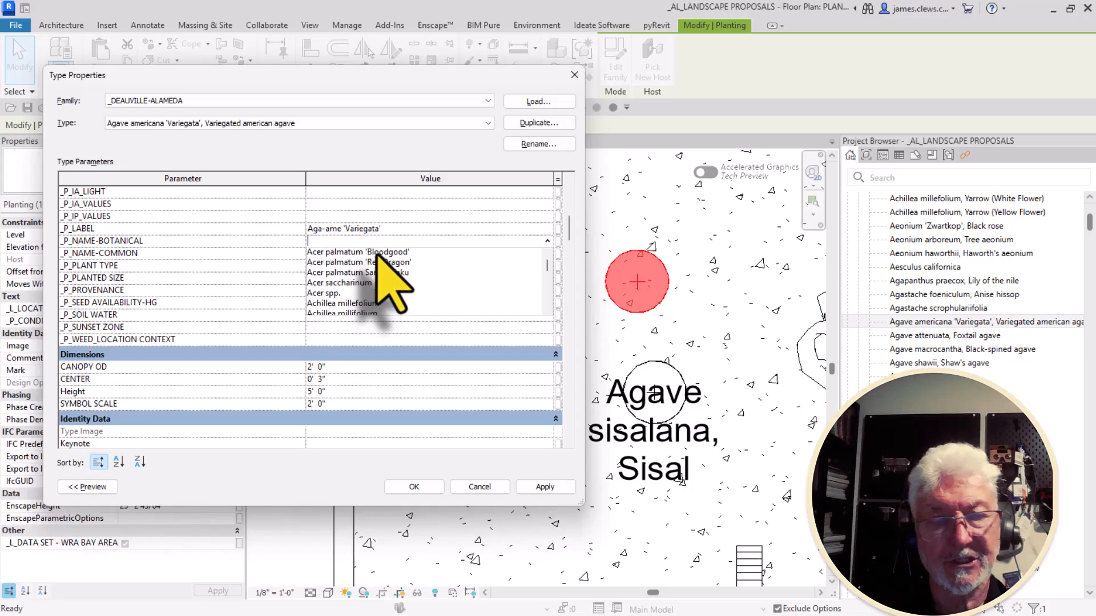
{"action": "left_click", "coordinate": [325, 244]}
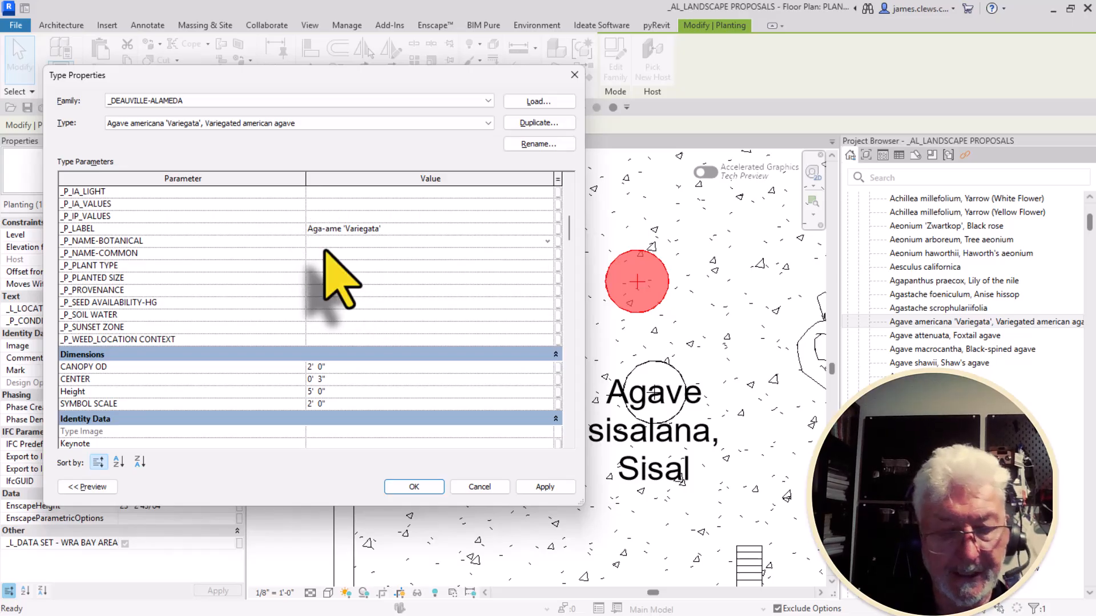
{"action": "type", "text": "Aga"}
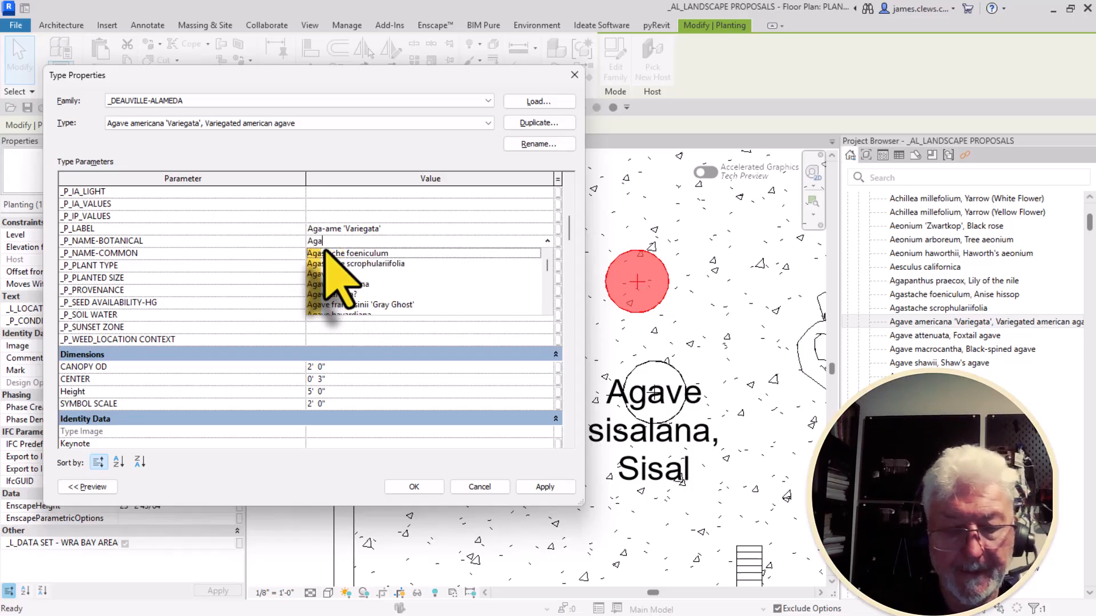
{"action": "type", "text": "v"}
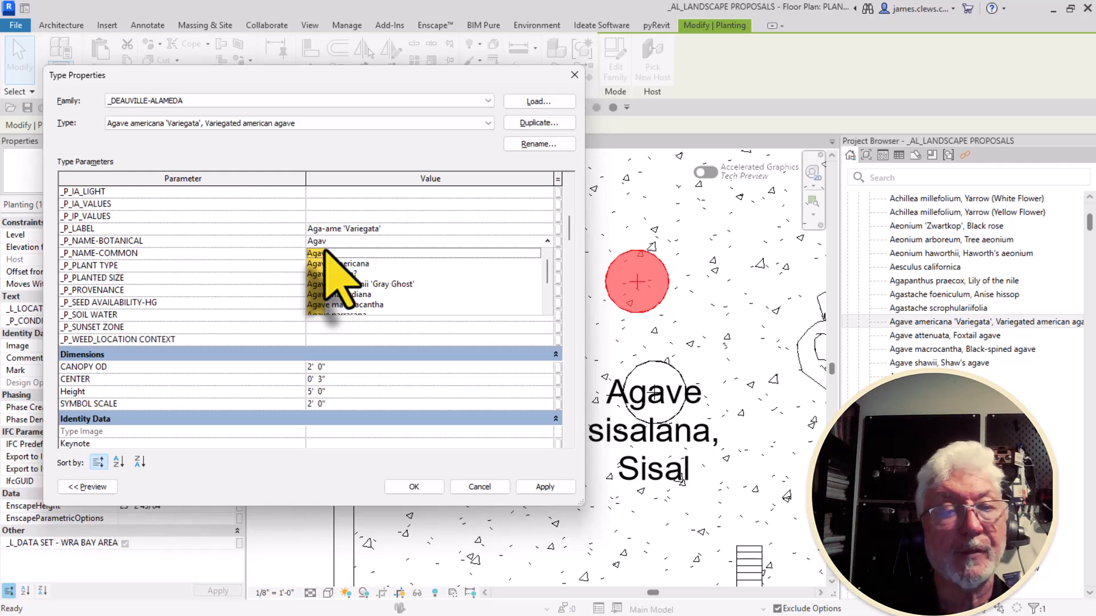
{"action": "left_click", "coordinate": [342, 264]}
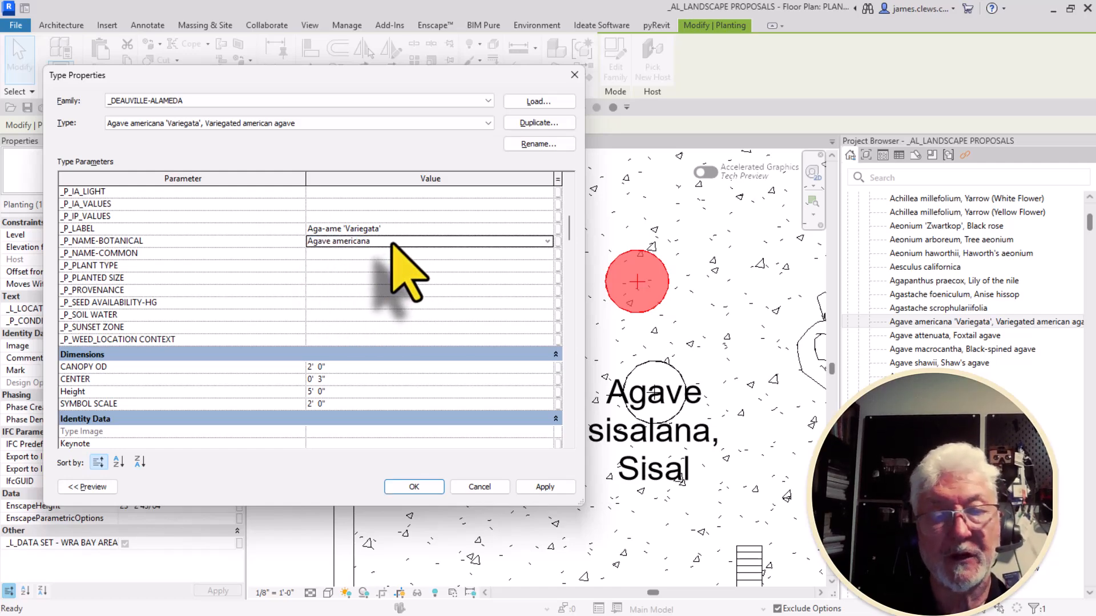
Set the type's _P_NAME-COMMON parameter to American Agave
{"action": "left_click", "coordinate": [333, 256]}
{"action": "type", "text": "Aga"}
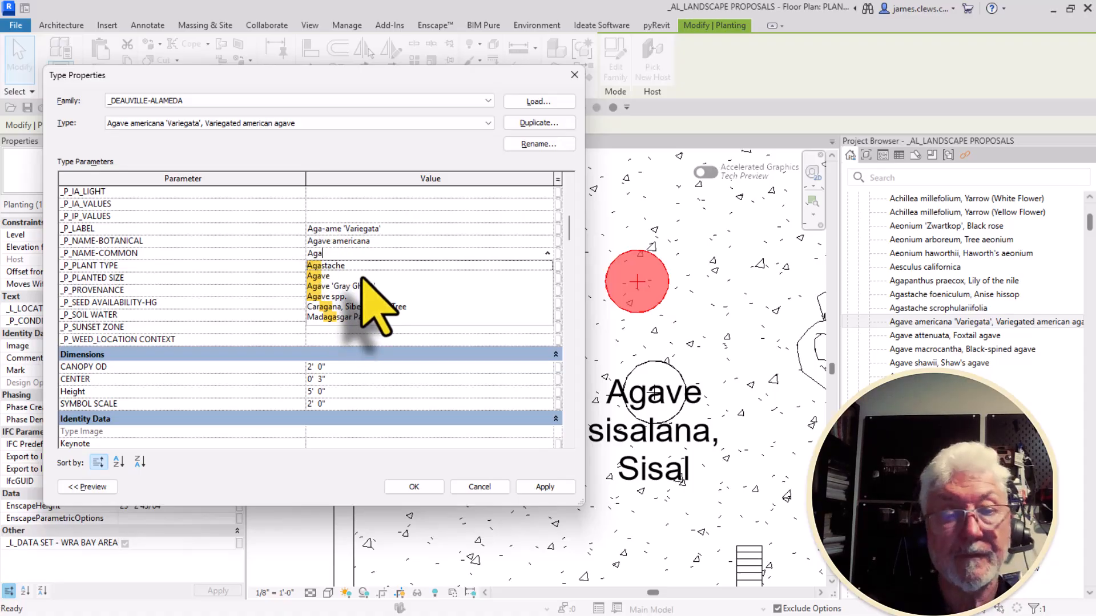
{"action": "key", "text": "BackSpace"}
{"action": "key", "text": "BackSpace"}
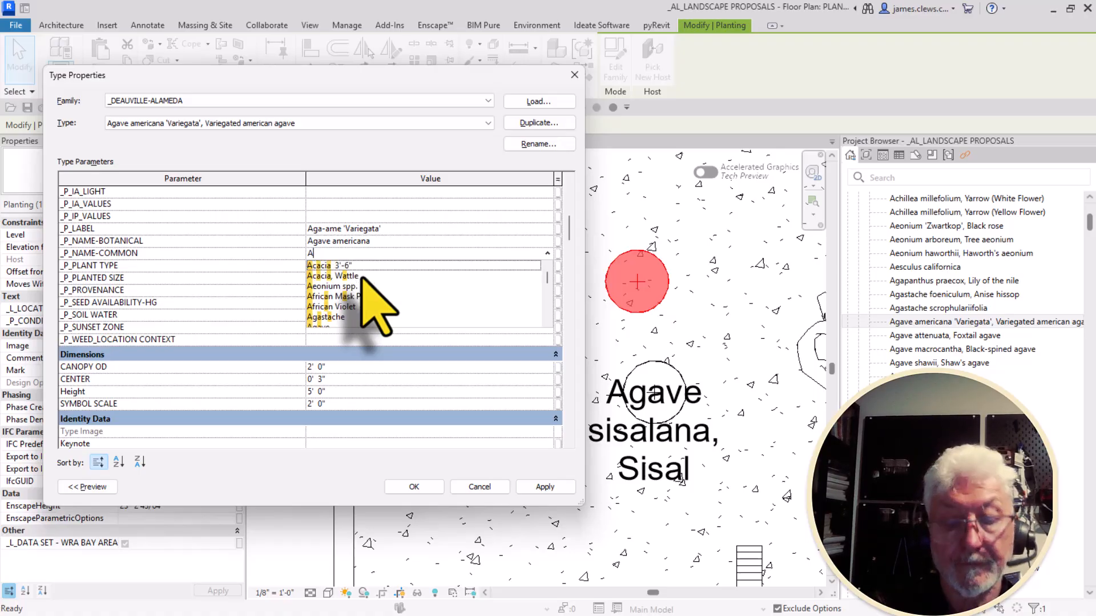
{"action": "type", "text": "merican"}
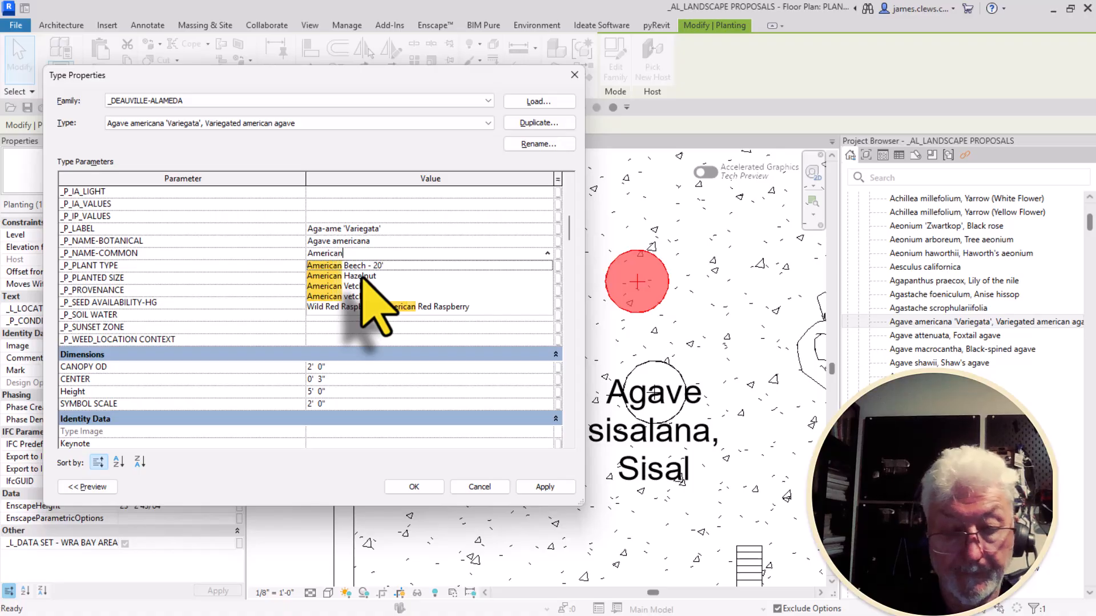
{"action": "type", "text": " Agave"}
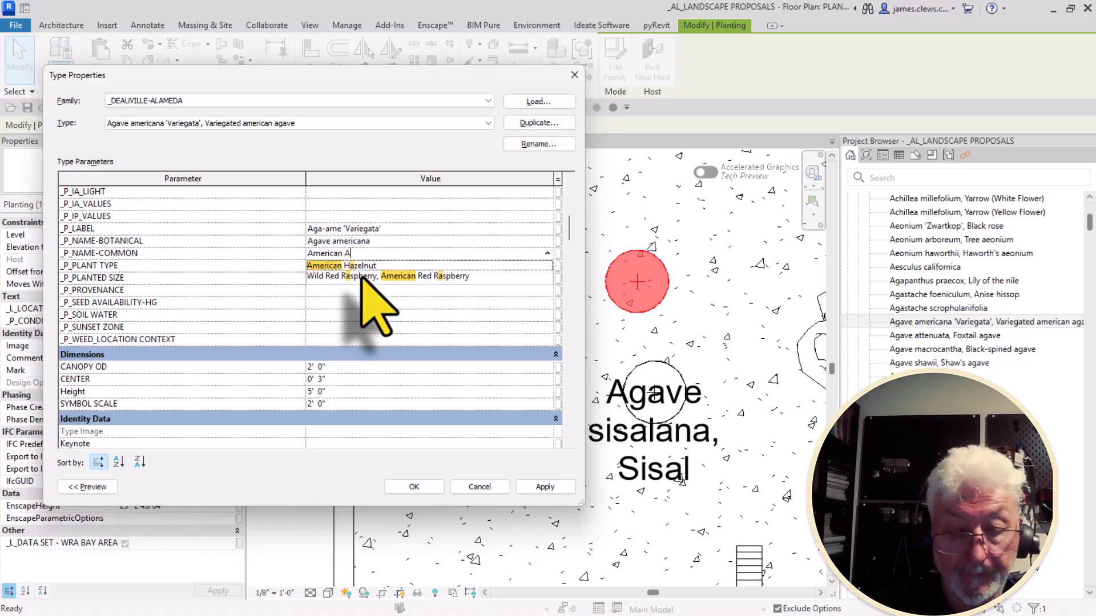
{"action": "left_click", "coordinate": [403, 319]}
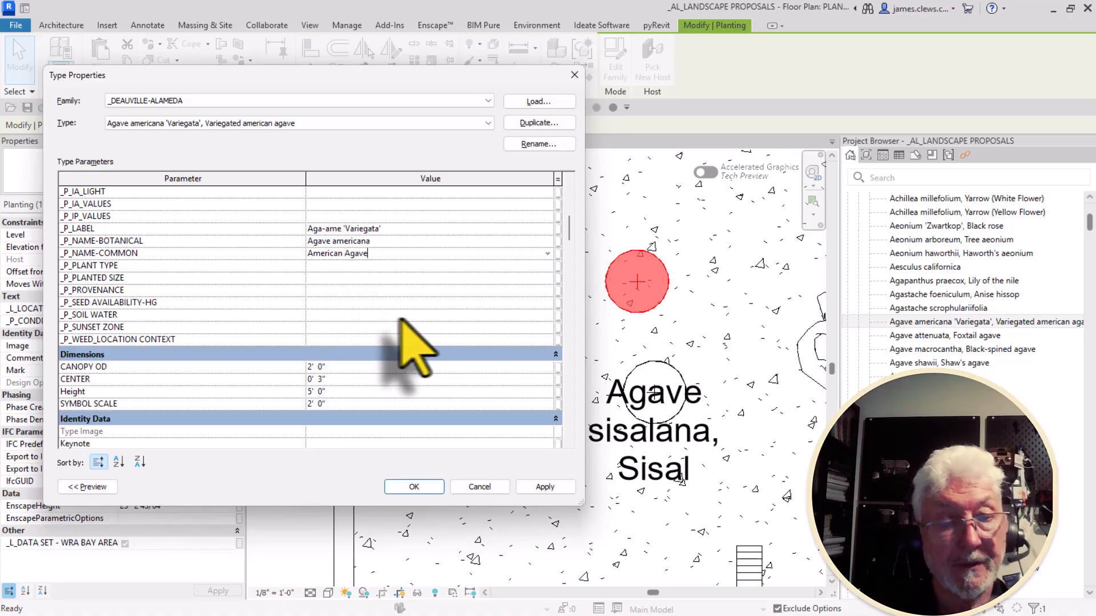
Set the type's _P_PLANT TYPE parameter to Succulent
{"action": "left_click", "coordinate": [343, 268]}
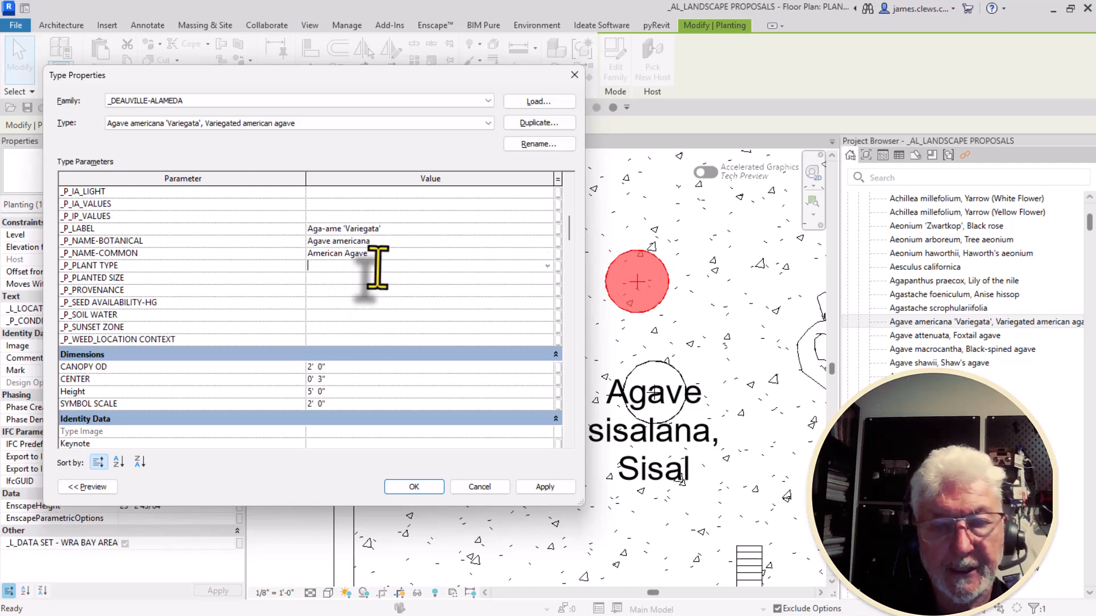
{"action": "left_click", "coordinate": [548, 267]}
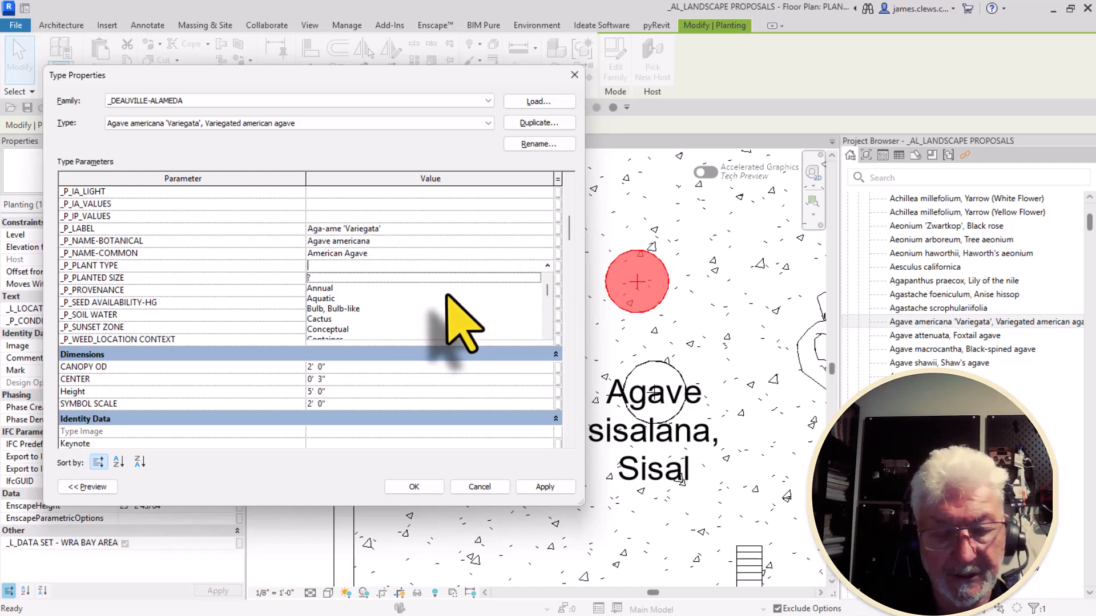
{"action": "type", "text": "s"}
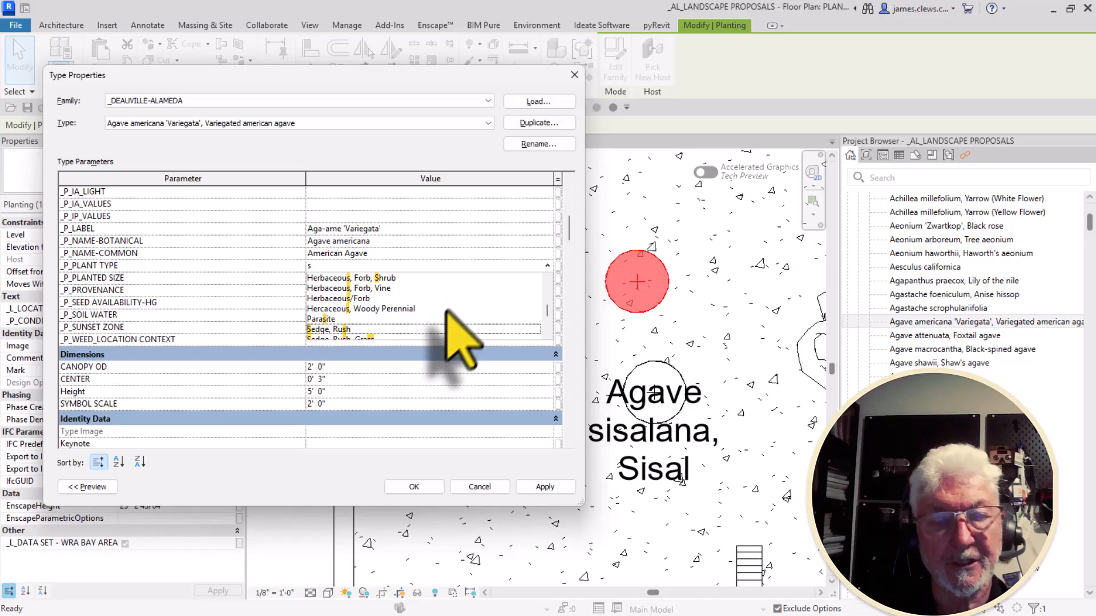
{"action": "scroll", "coordinate": [404, 300], "scroll_direction": "down", "scroll_amount": 2}
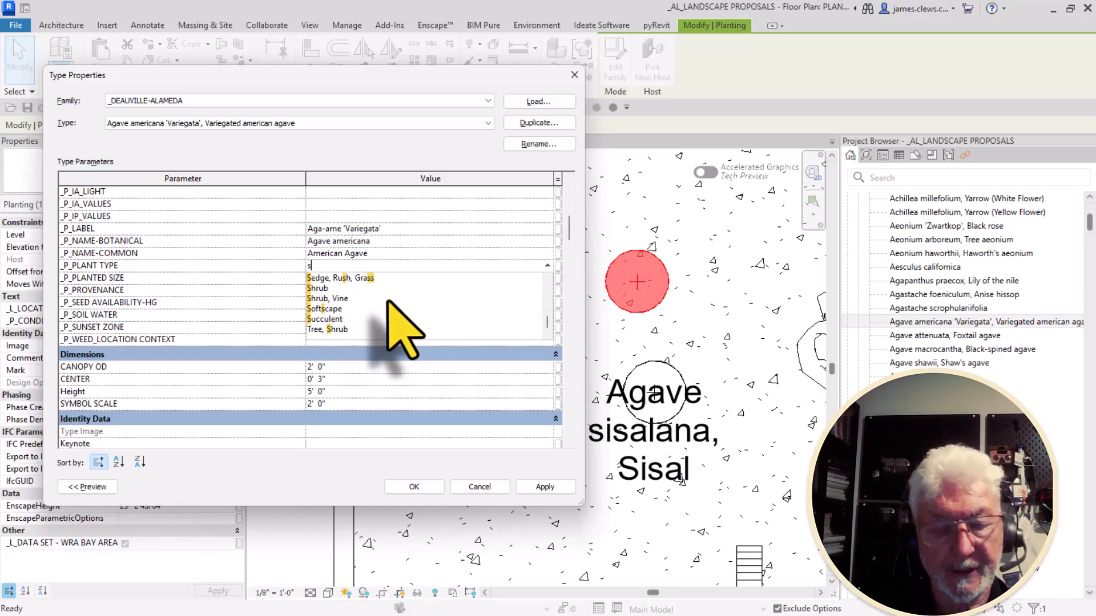
{"action": "type", "text": "uc"}
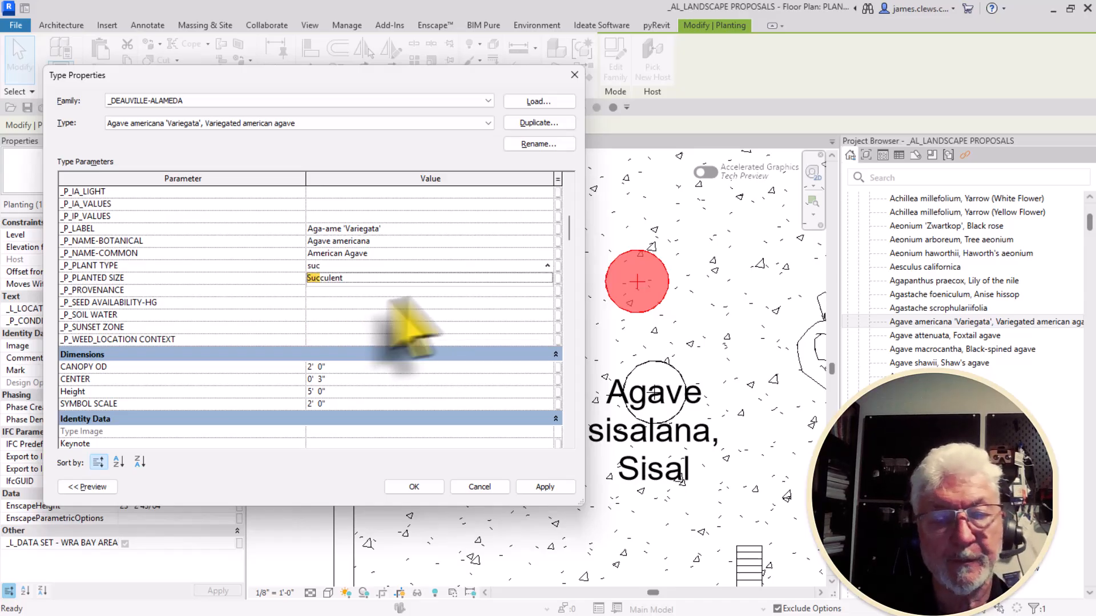
{"action": "left_click", "coordinate": [410, 278]}
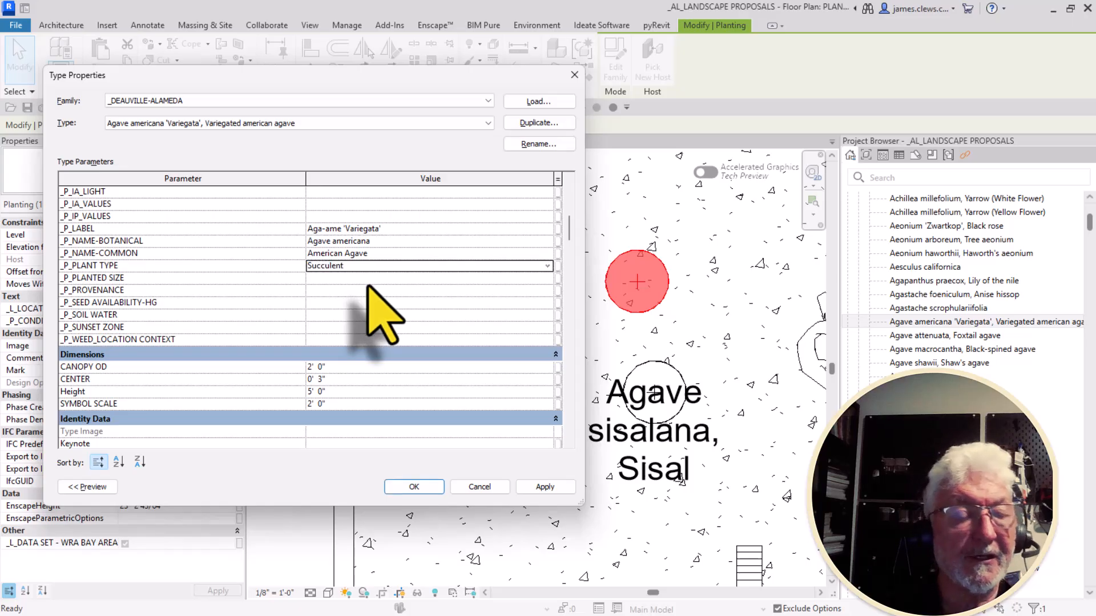
Set _P_PROVENANCE to "AMERICA - N, California and Penisular Ranges in northern BAJA" and accept the type properties
{"action": "left_click", "coordinate": [321, 291]}
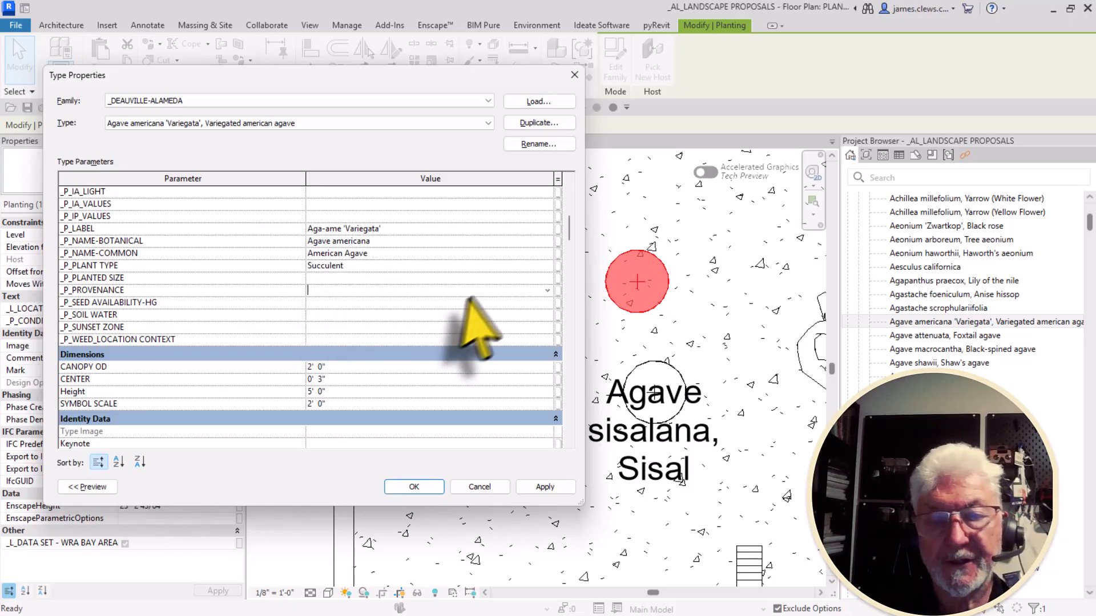
{"action": "left_click", "coordinate": [548, 291]}
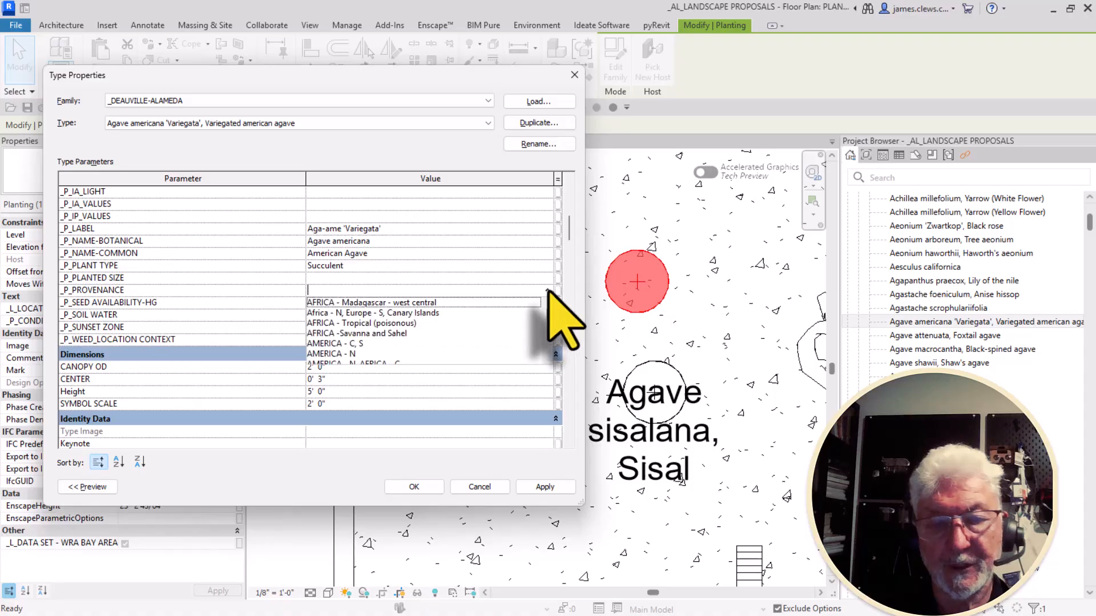
{"action": "scroll", "coordinate": [356, 313], "scroll_direction": "down", "scroll_amount": 2}
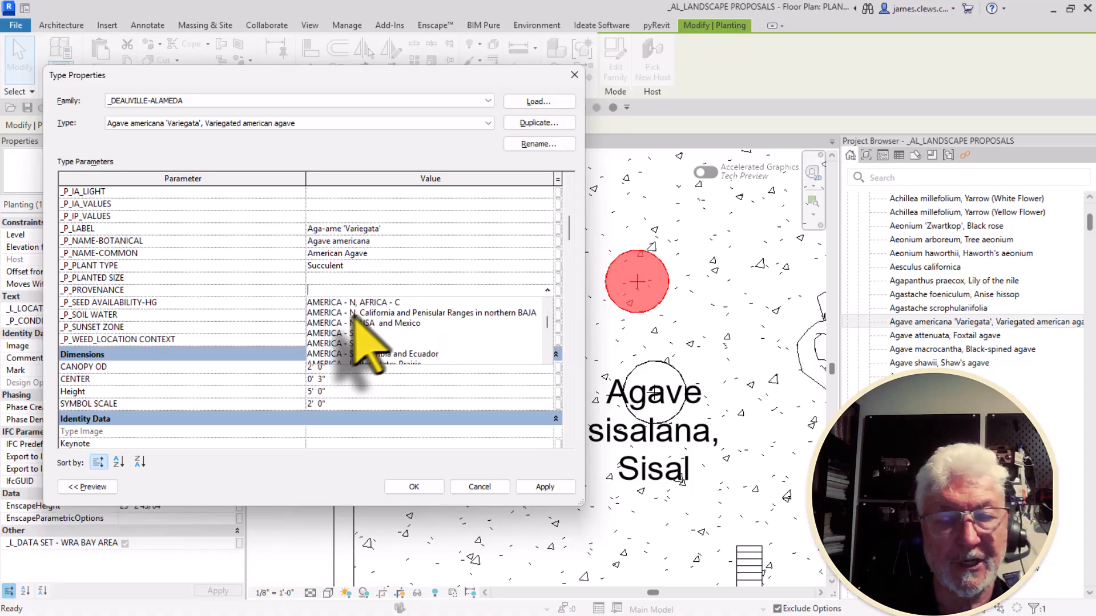
{"action": "scroll", "coordinate": [336, 321], "scroll_direction": "up", "scroll_amount": 1}
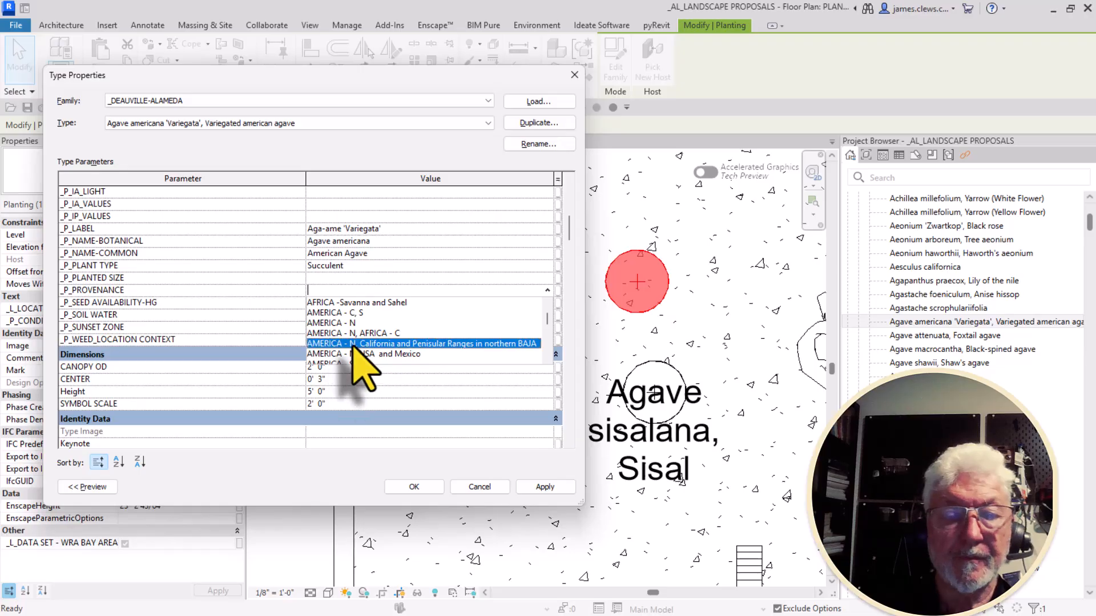
{"action": "left_click", "coordinate": [351, 343]}
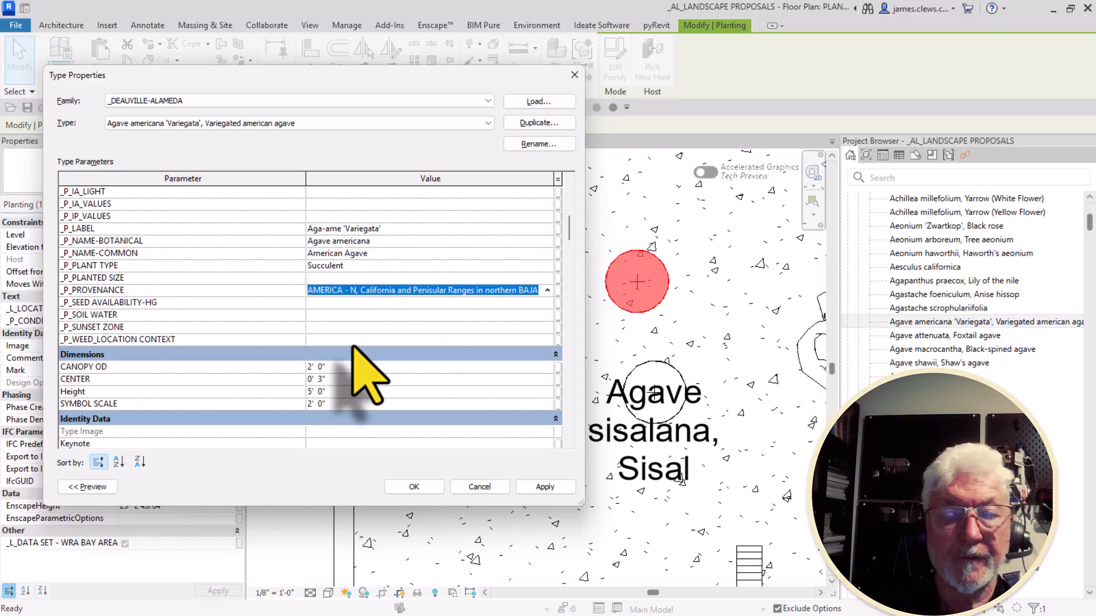
{"action": "left_click", "coordinate": [414, 486]}
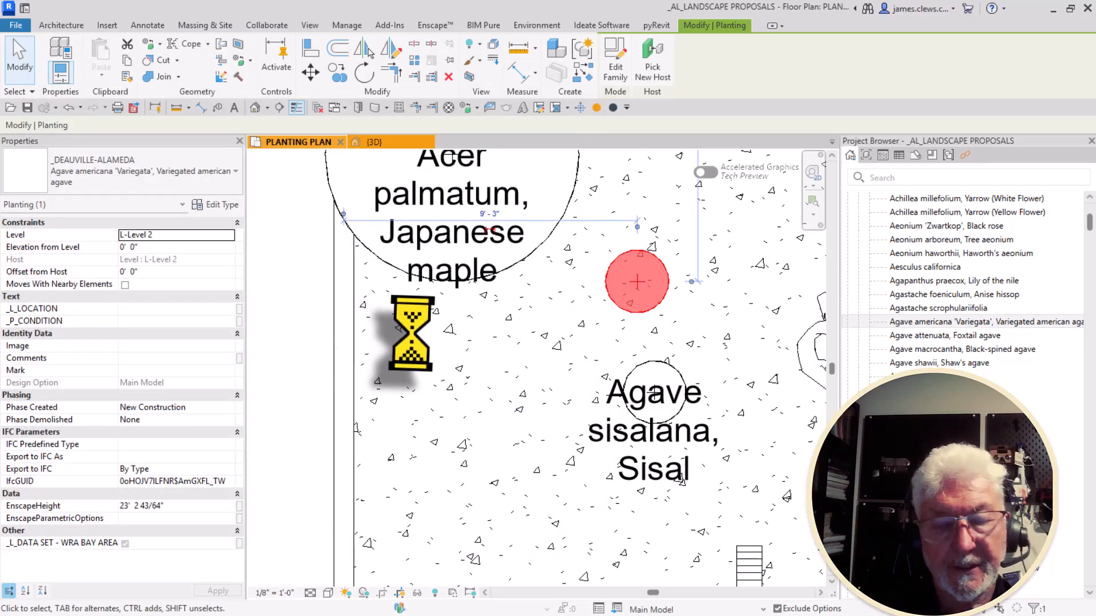
Set the CANOPY OD of the selected Agave americana 'Variegata' type to 6' and apply the change
{"action": "scroll", "coordinate": [414, 340], "scroll_direction": "down", "scroll_amount": 2}
{"action": "scroll", "coordinate": [556, 266], "scroll_direction": "up", "scroll_amount": 5}
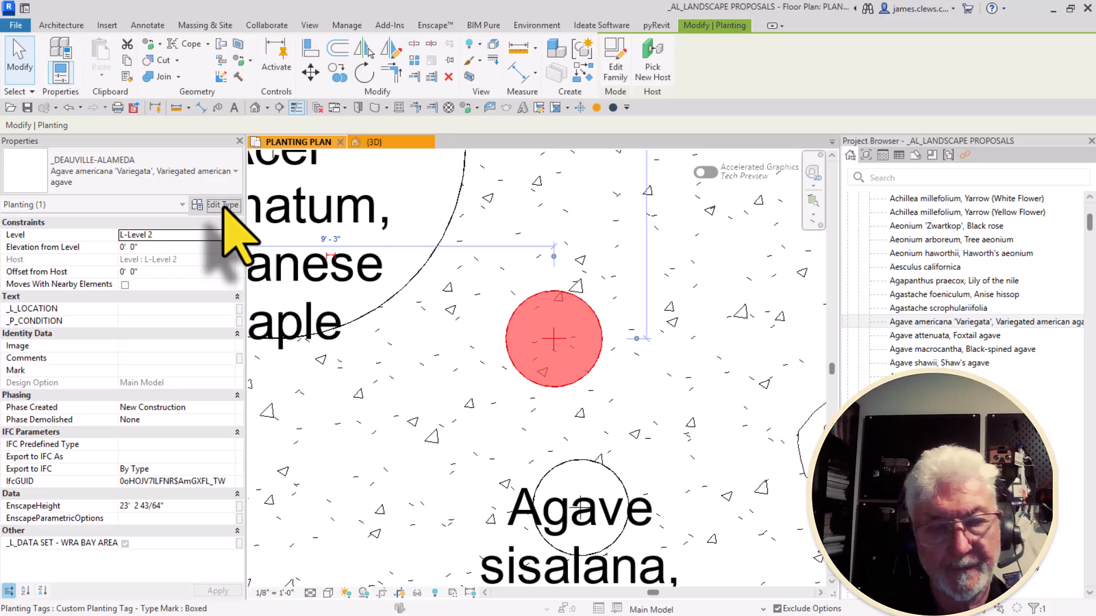
{"action": "left_click", "coordinate": [226, 206]}
{"action": "scroll", "coordinate": [368, 340], "scroll_direction": "down", "scroll_amount": 4}
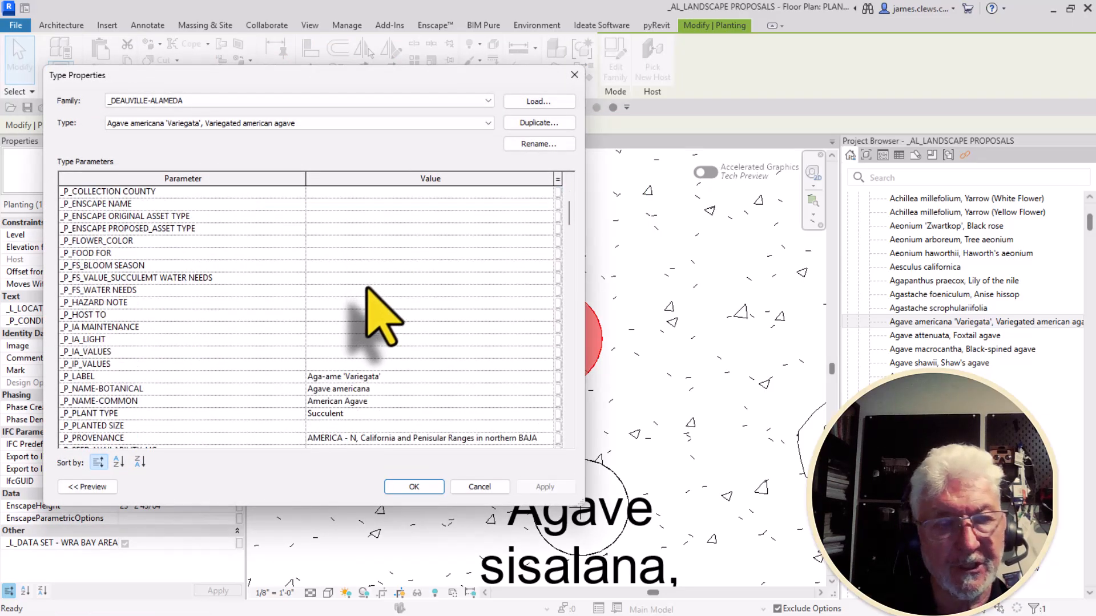
{"action": "scroll", "coordinate": [381, 317], "scroll_direction": "down", "scroll_amount": 8}
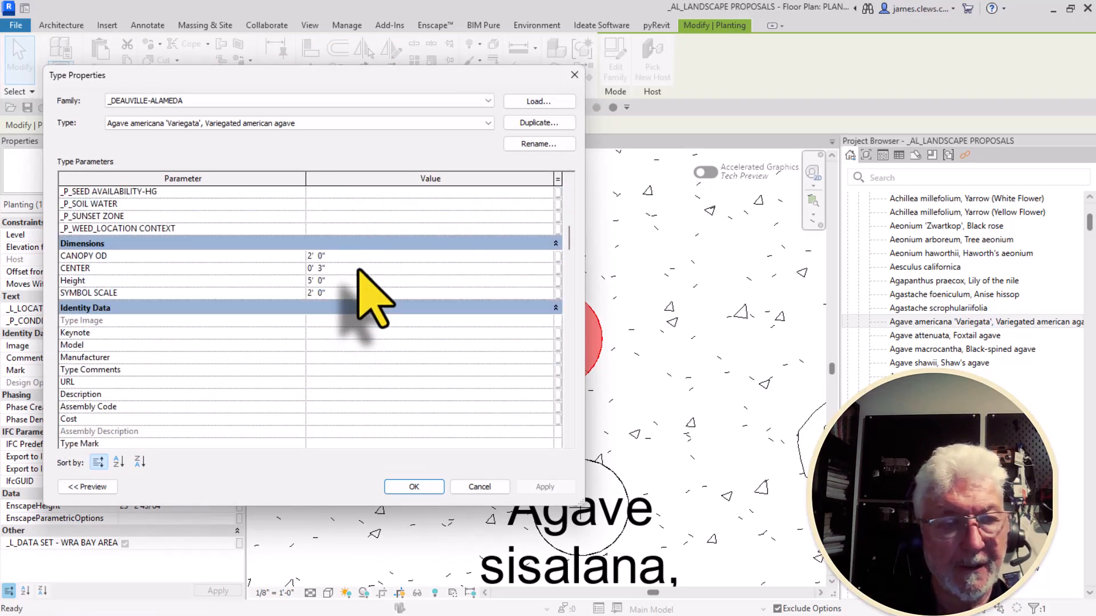
{"action": "left_click", "coordinate": [335, 258]}
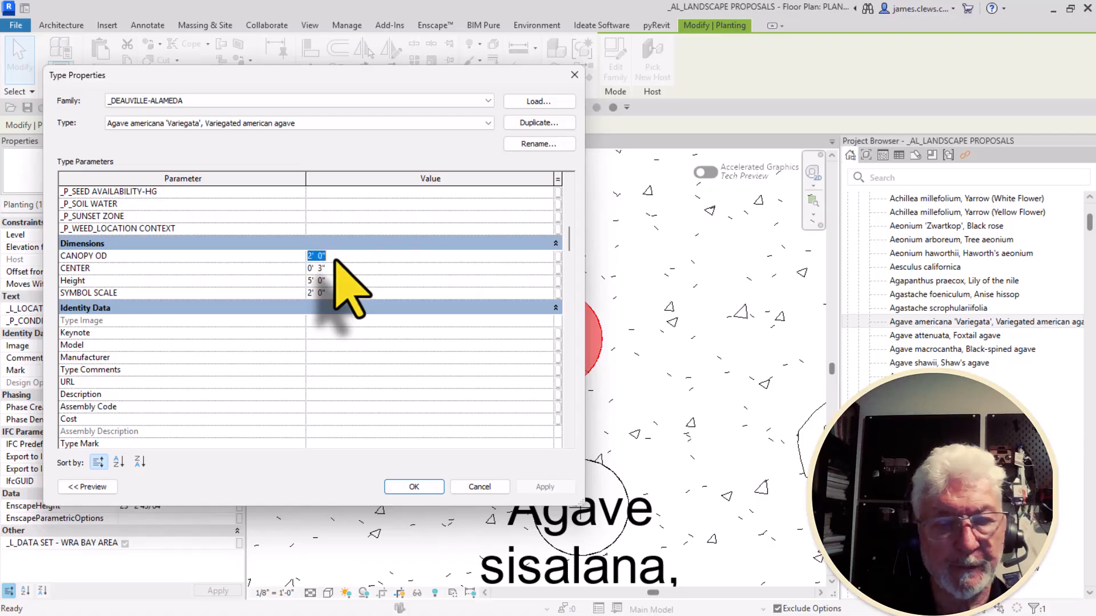
{"action": "type", "text": "6"}
{"action": "left_click", "coordinate": [356, 344]}
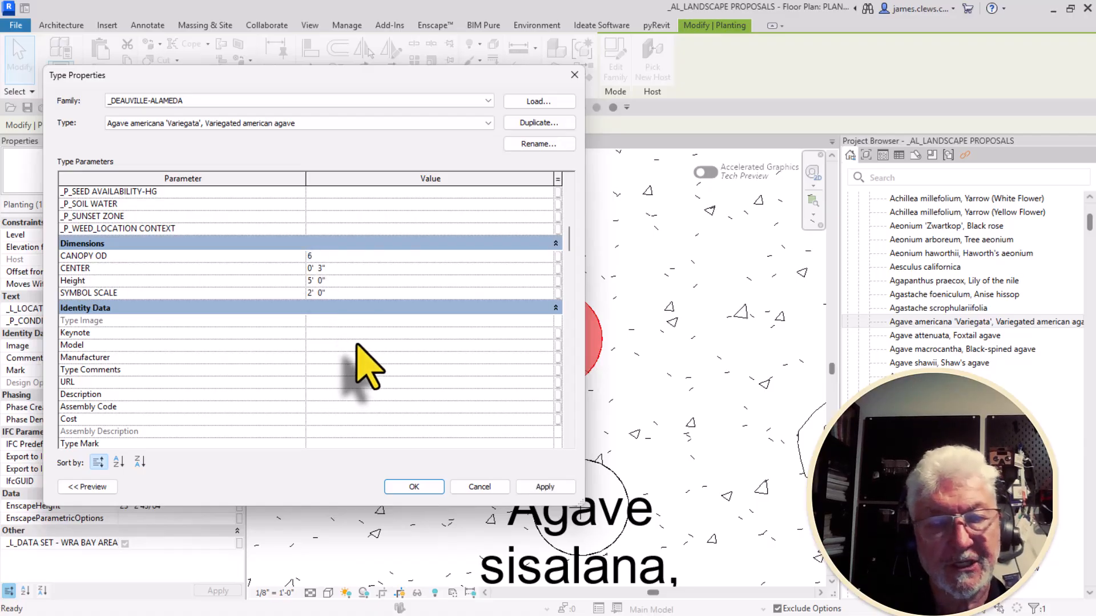
{"action": "left_click", "coordinate": [544, 488]}
Review the type's remaining parameters, from identity data, IFC and data set entries back up to the text group
{"action": "scroll", "coordinate": [437, 360], "scroll_direction": "down", "scroll_amount": 3}
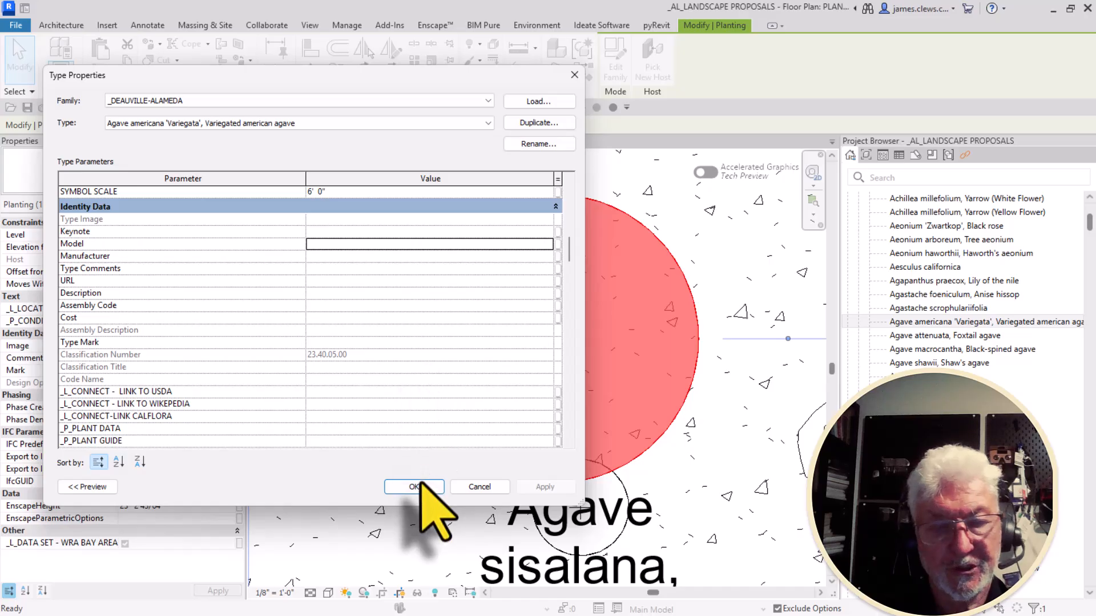
{"action": "scroll", "coordinate": [399, 311], "scroll_direction": "down", "scroll_amount": 2}
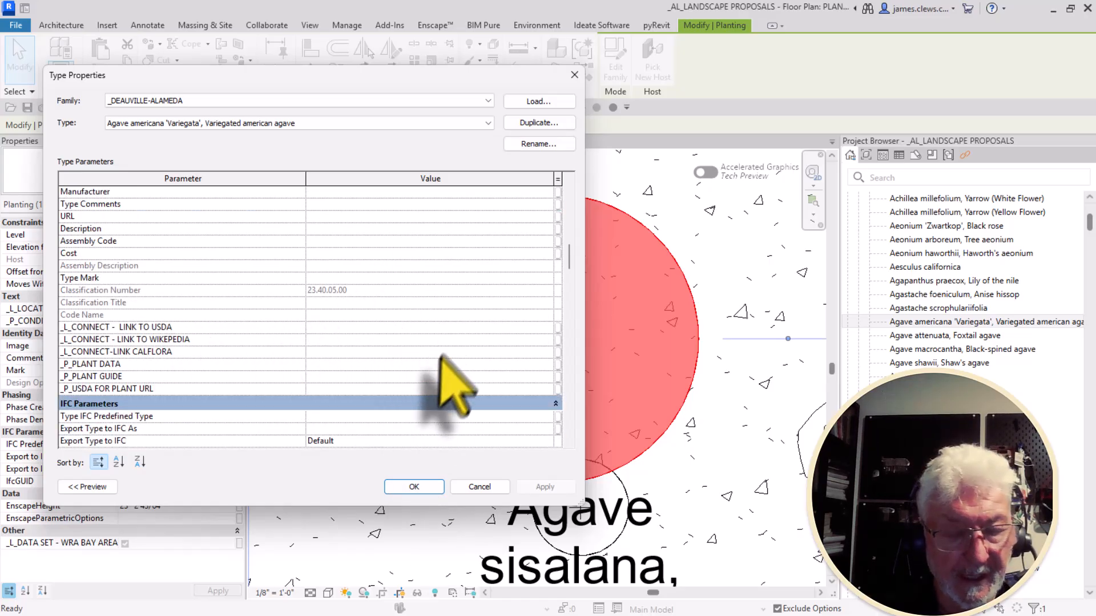
{"action": "scroll", "coordinate": [331, 326], "scroll_direction": "down", "scroll_amount": 3}
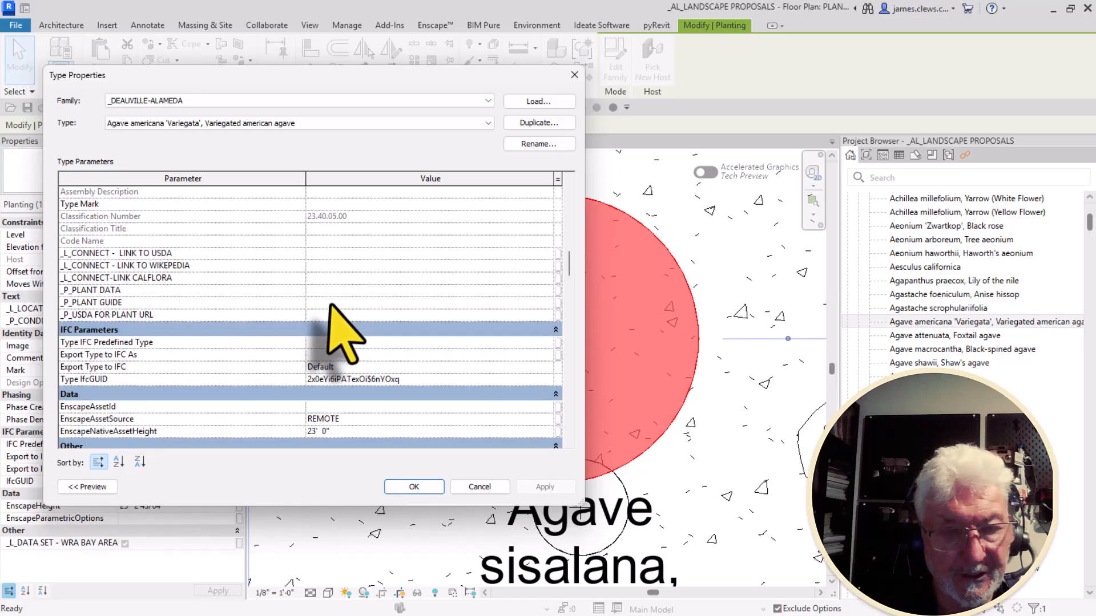
{"action": "scroll", "coordinate": [332, 294], "scroll_direction": "down", "scroll_amount": 3}
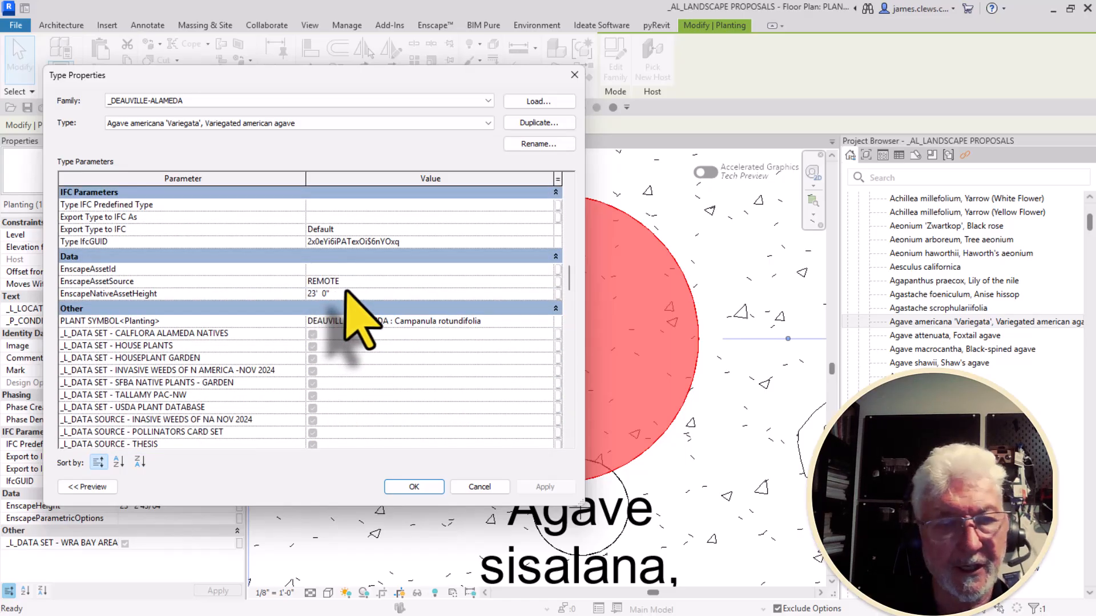
{"action": "scroll", "coordinate": [346, 294], "scroll_direction": "up", "scroll_amount": 1}
{"action": "scroll", "coordinate": [347, 292], "scroll_direction": "down", "scroll_amount": 4}
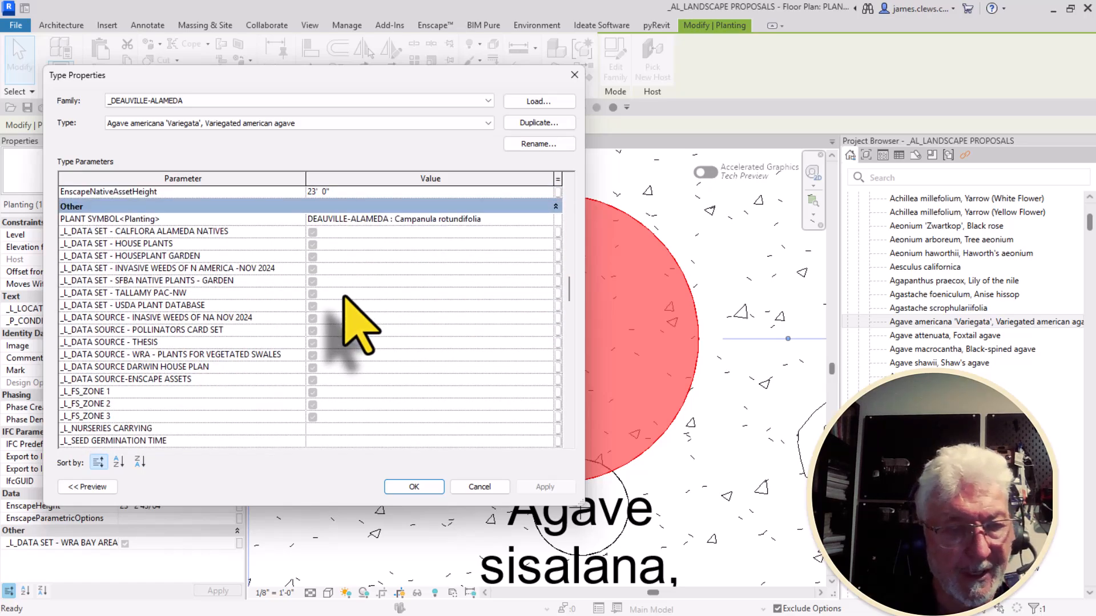
{"action": "scroll", "coordinate": [345, 294], "scroll_direction": "up", "scroll_amount": 12}
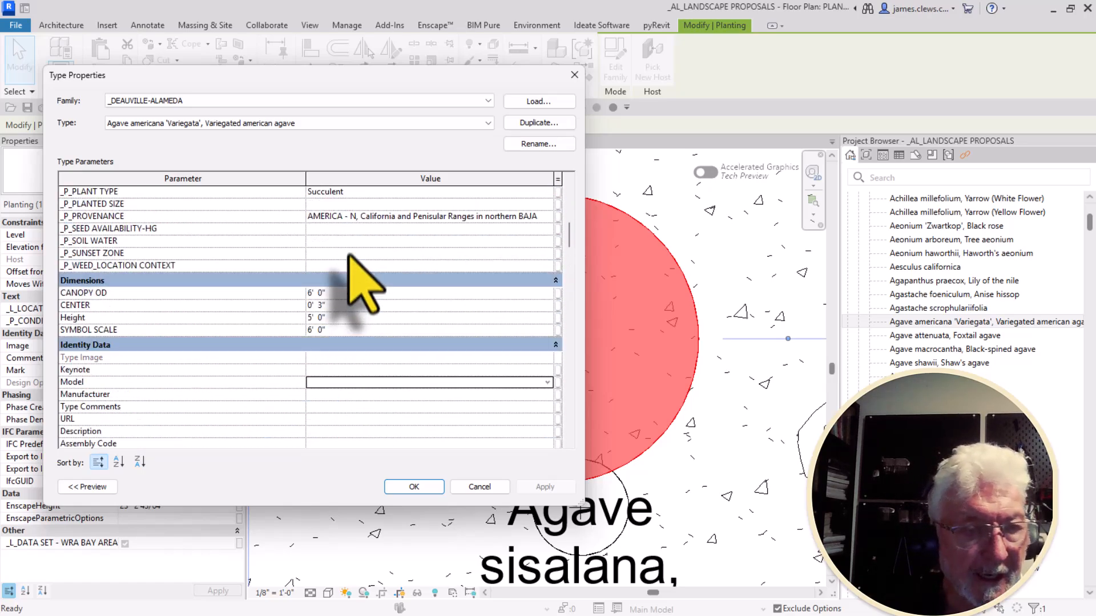
{"action": "scroll", "coordinate": [363, 283], "scroll_direction": "up", "scroll_amount": 8}
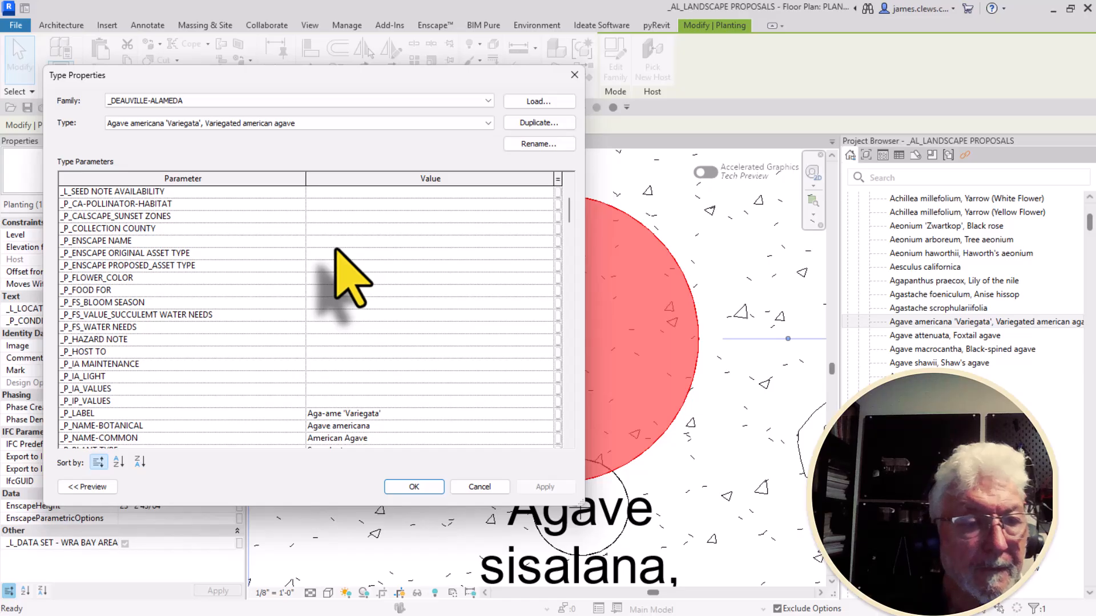
{"action": "scroll", "coordinate": [351, 277], "scroll_direction": "up", "scroll_amount": 2}
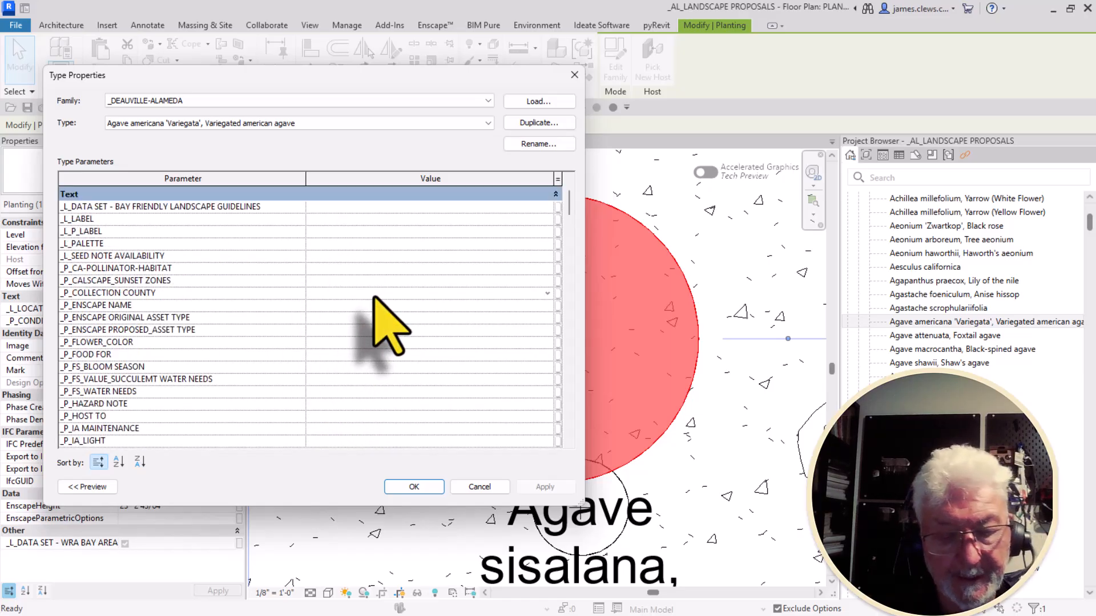
{"action": "type", "text": "ag"}
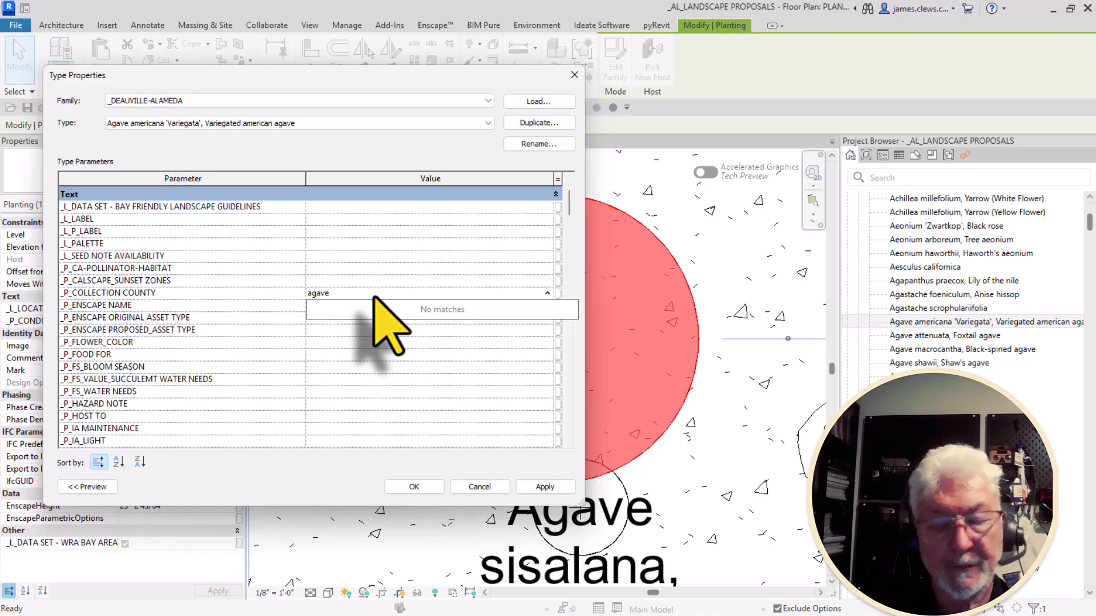
{"action": "type", "text": "av"}
{"action": "key", "text": "BackSpace"}
{"action": "key", "text": "BackSpace"}
{"action": "key", "text": "BackSpace"}
{"action": "key", "text": "BackSpace"}
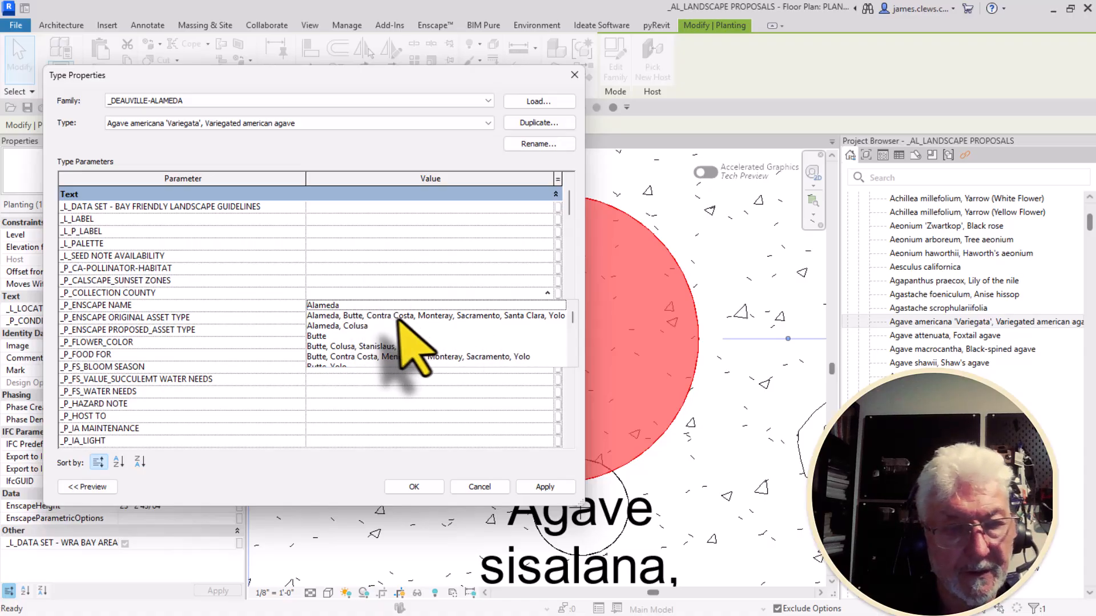
{"action": "left_click", "coordinate": [280, 326]}
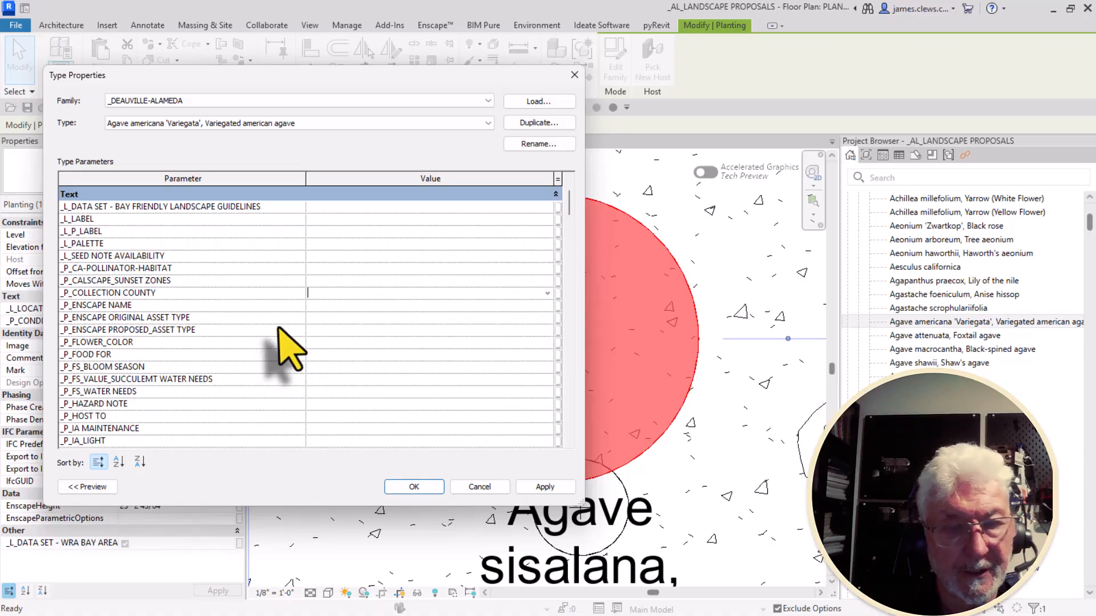
Set the type's _P_ENSCAPE NAME parameter to Asparagaceae 003 Agave Americana and accept the type properties
{"action": "left_click", "coordinate": [318, 308]}
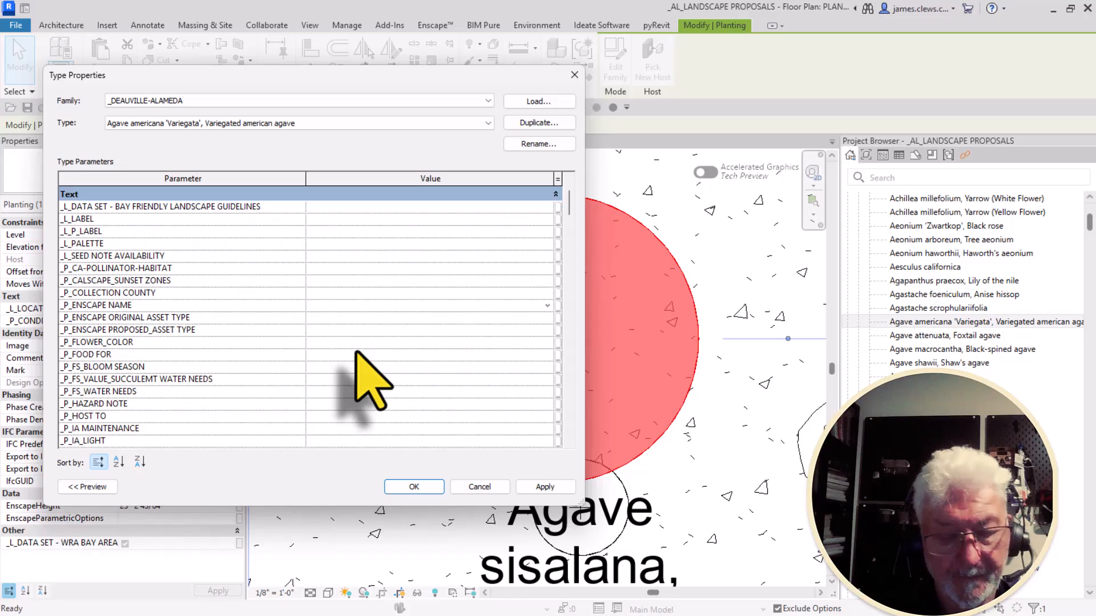
{"action": "type", "text": "A"}
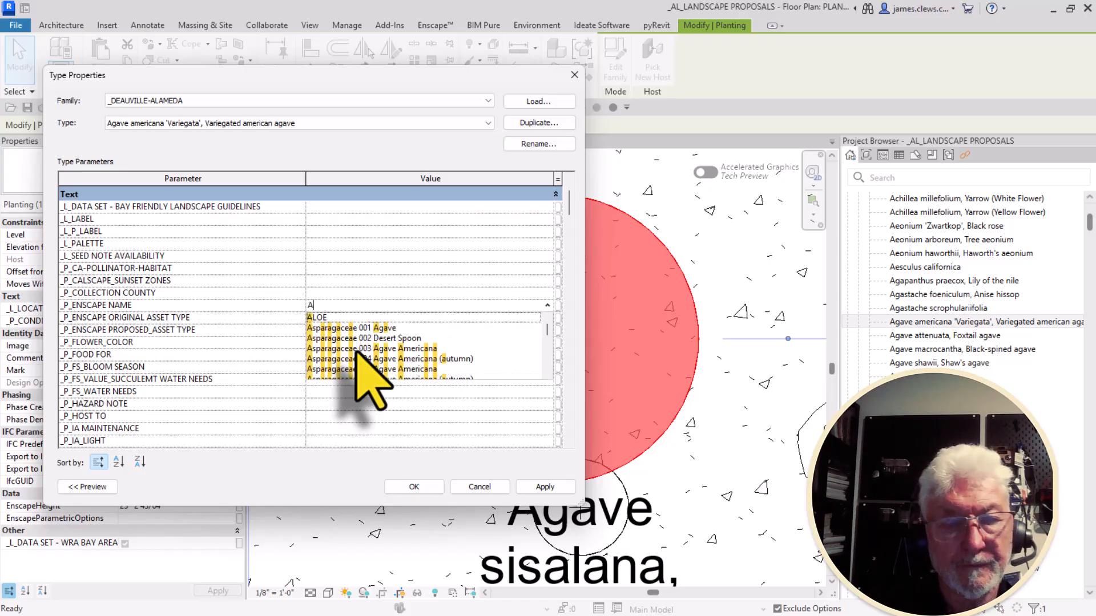
{"action": "type", "text": "ga"}
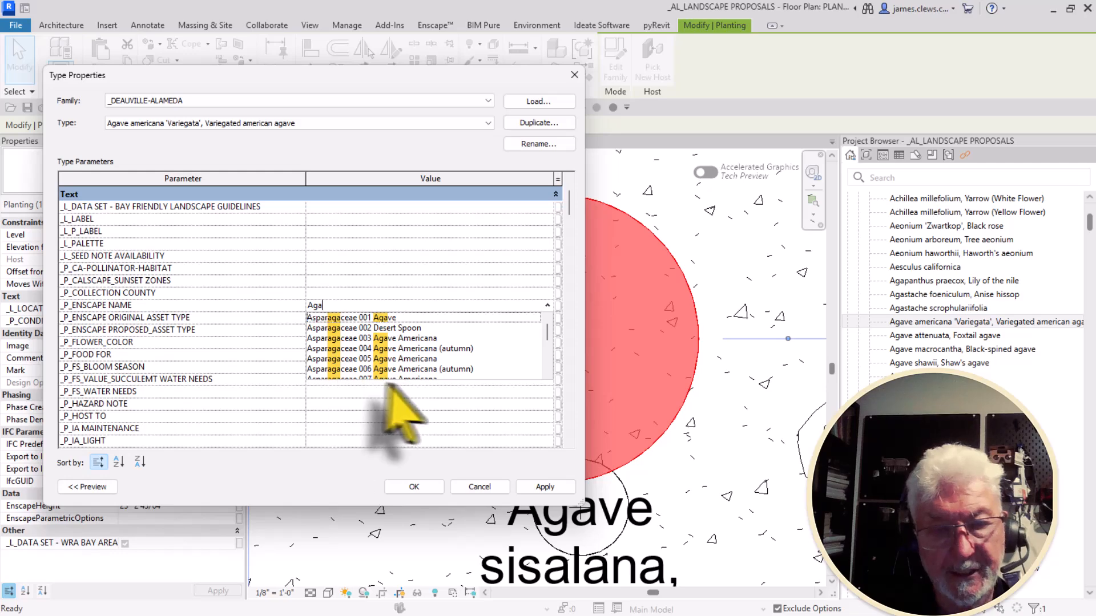
{"action": "left_click", "coordinate": [398, 339]}
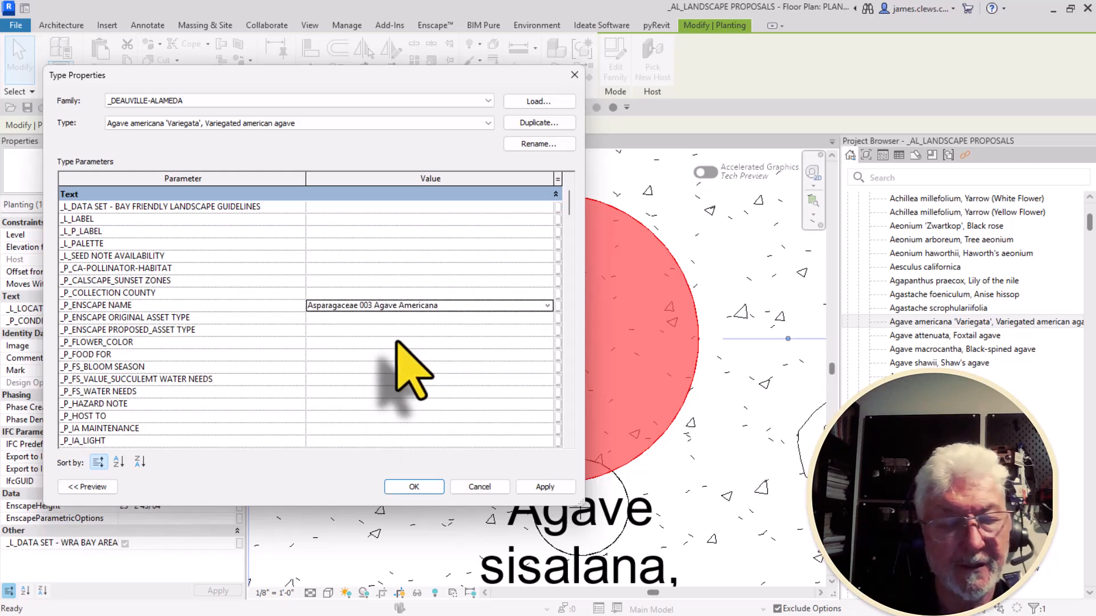
{"action": "left_click", "coordinate": [396, 342]}
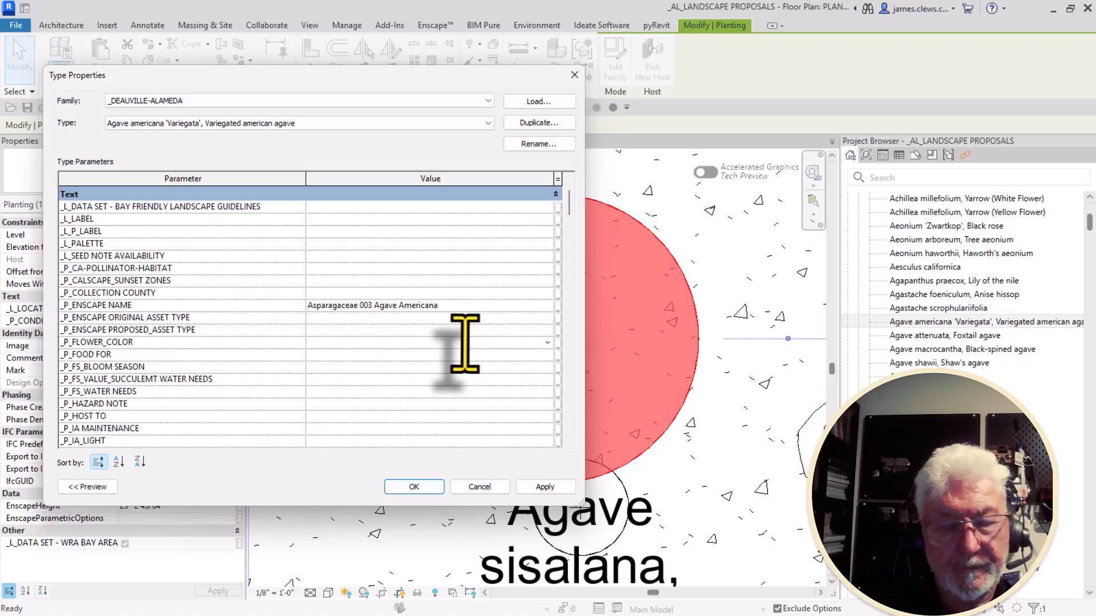
{"action": "scroll", "coordinate": [401, 374], "scroll_direction": "down", "scroll_amount": 1}
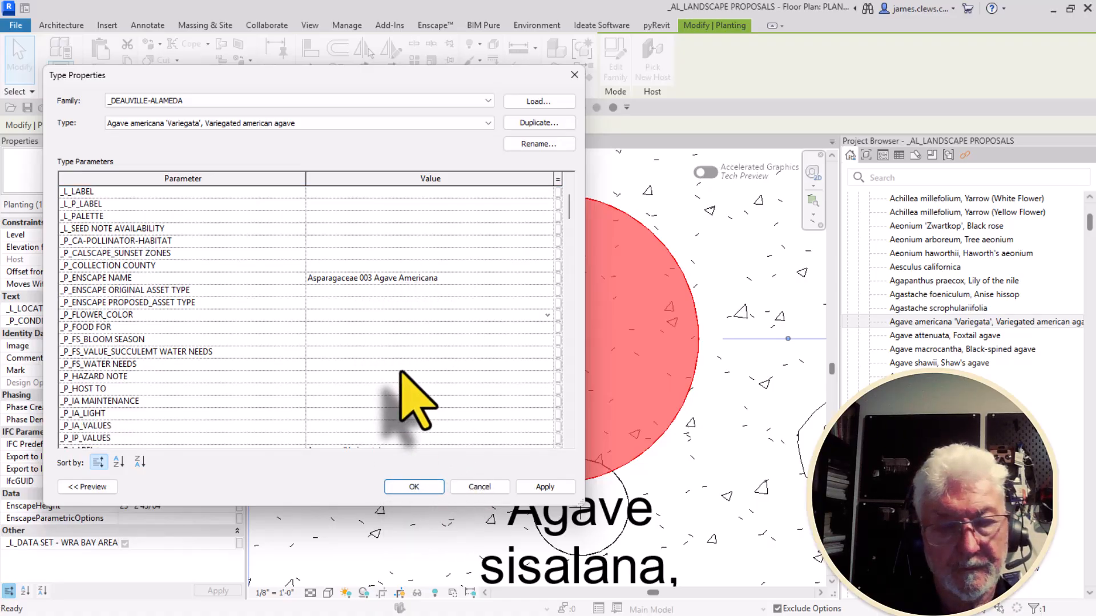
{"action": "left_click", "coordinate": [415, 487]}
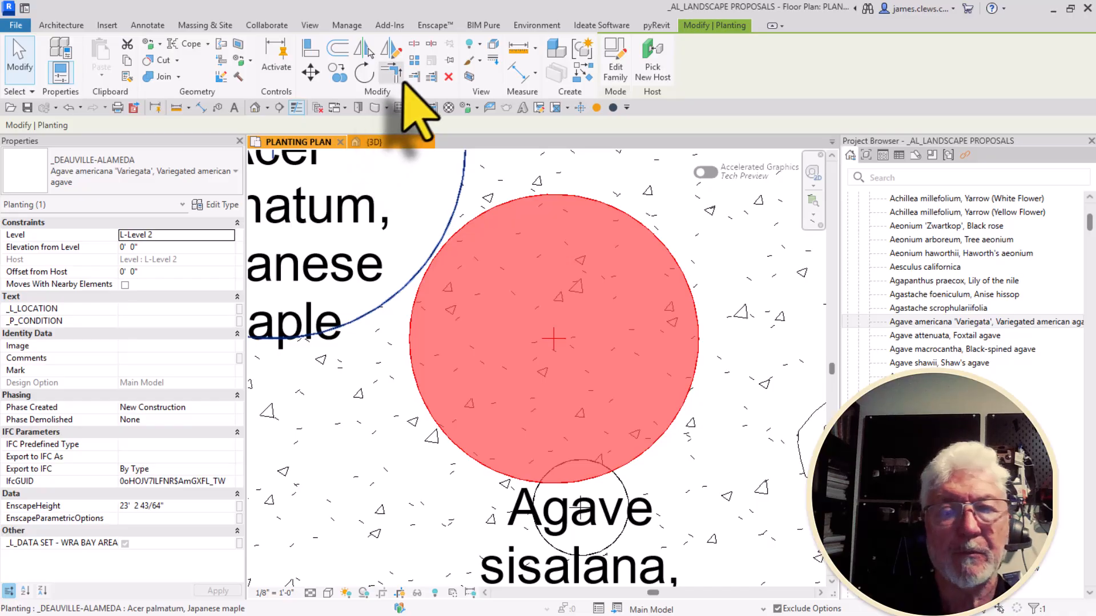
Open the Enscape asset library and sort the Succulents & cacti models by name
{"action": "left_click", "coordinate": [436, 26]}
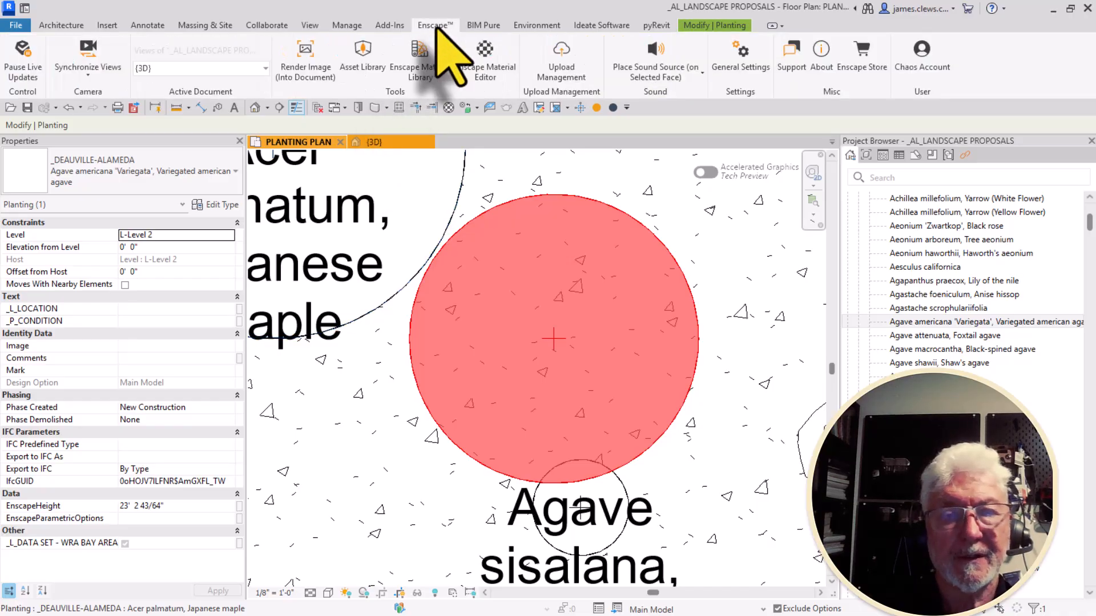
{"action": "left_click", "coordinate": [363, 57]}
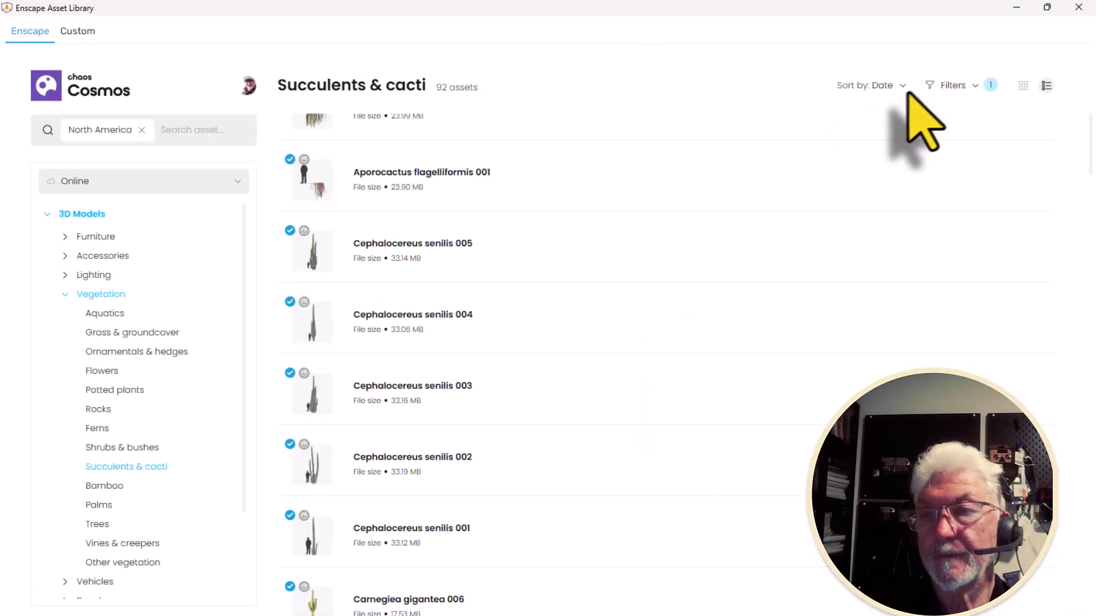
{"action": "left_click", "coordinate": [903, 85]}
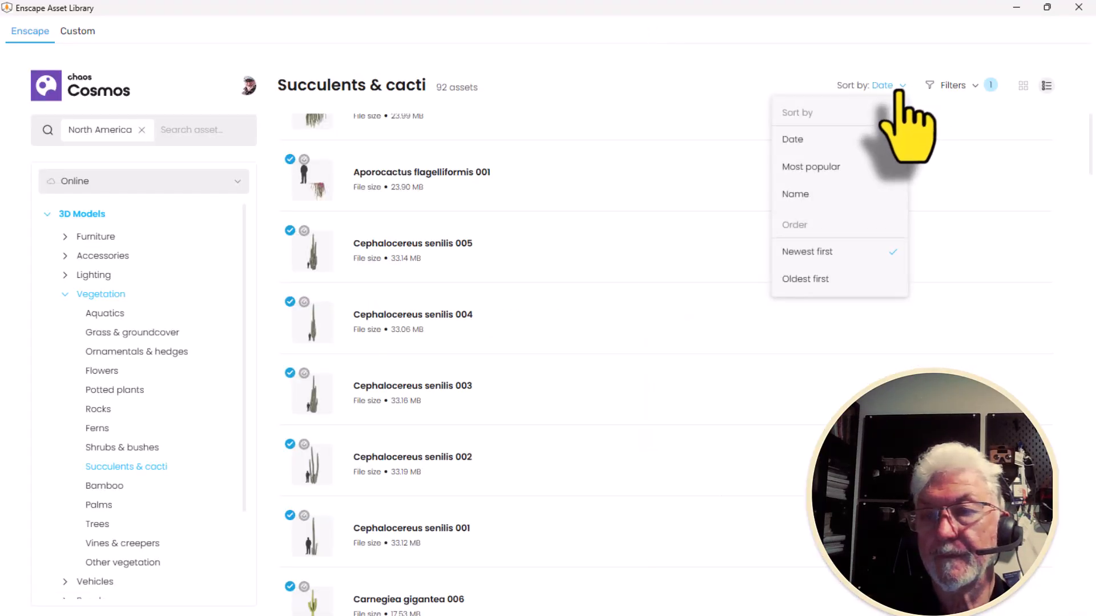
{"action": "left_click", "coordinate": [787, 195]}
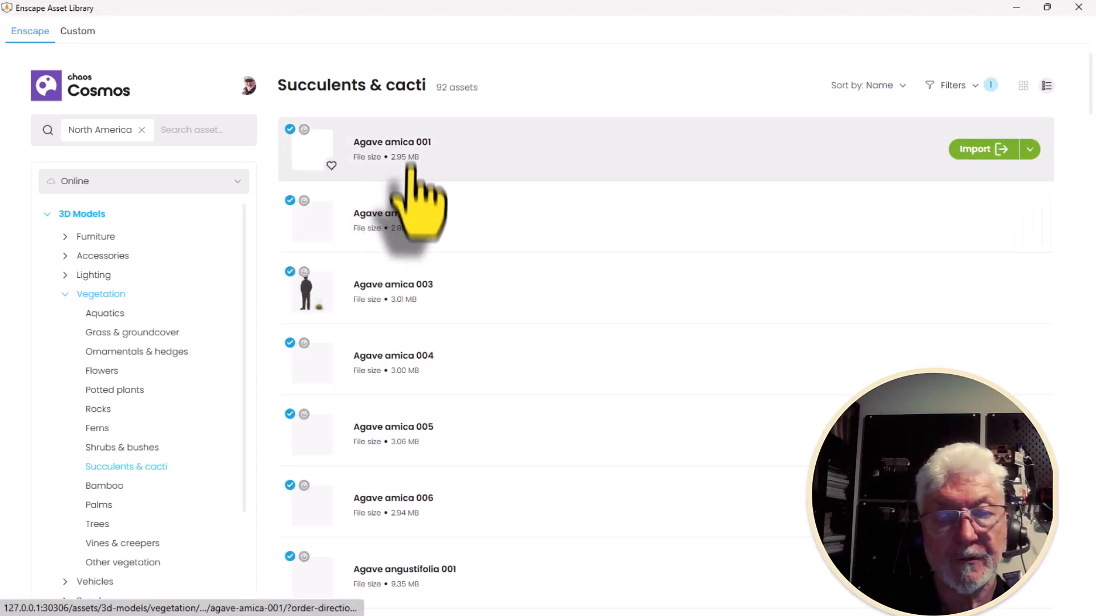
Import the first variant of Asparagaceae 003 Agave Americana and place it in the planting plan just below the Acer palmatum, Japanese maple
{"action": "scroll", "coordinate": [396, 297], "scroll_direction": "down", "scroll_amount": 1}
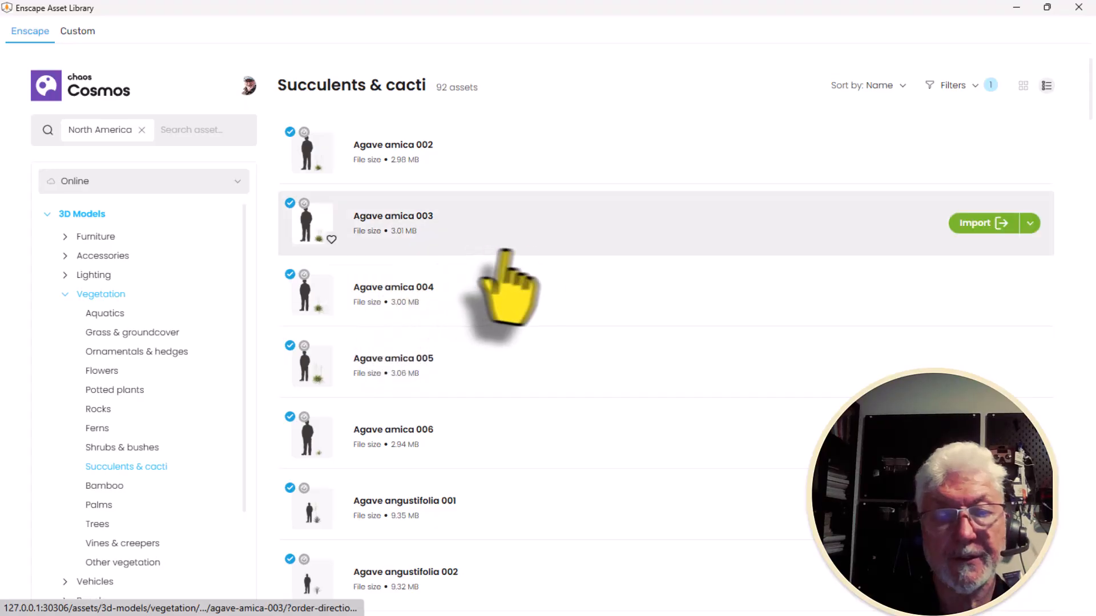
{"action": "scroll", "coordinate": [533, 257], "scroll_direction": "down", "scroll_amount": 10}
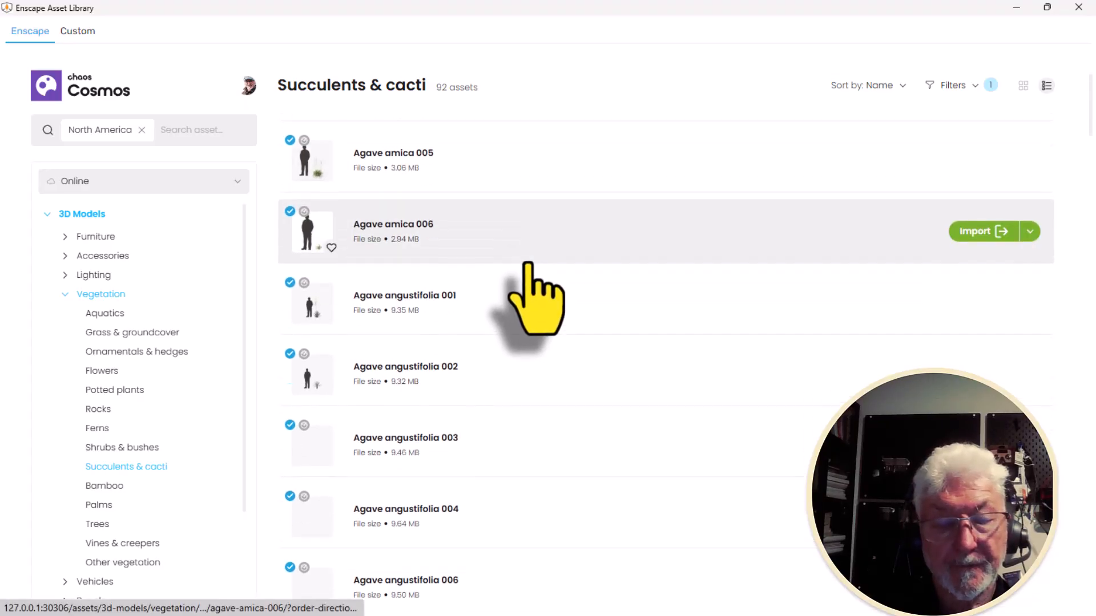
{"action": "scroll", "coordinate": [520, 274], "scroll_direction": "down", "scroll_amount": 5}
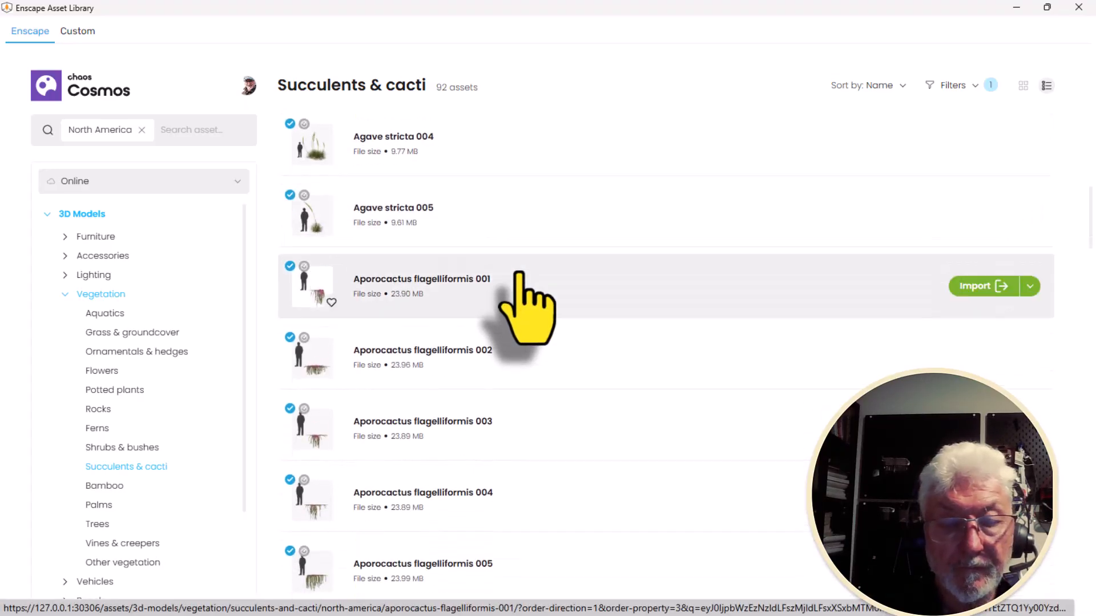
{"action": "scroll", "coordinate": [519, 274], "scroll_direction": "down", "scroll_amount": 7}
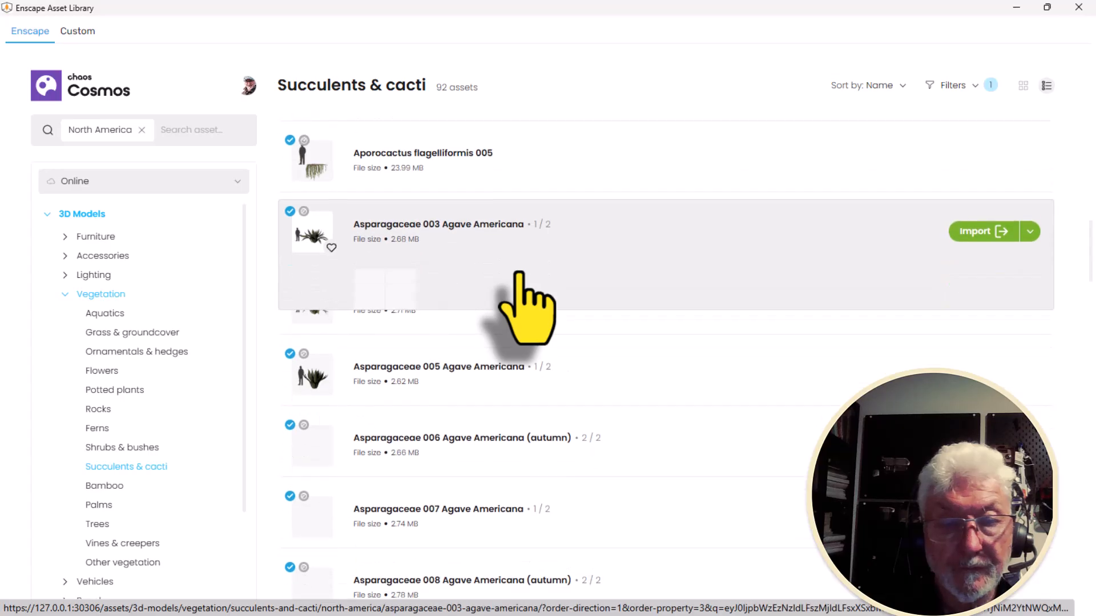
{"action": "scroll", "coordinate": [516, 251], "scroll_direction": "up", "scroll_amount": 2}
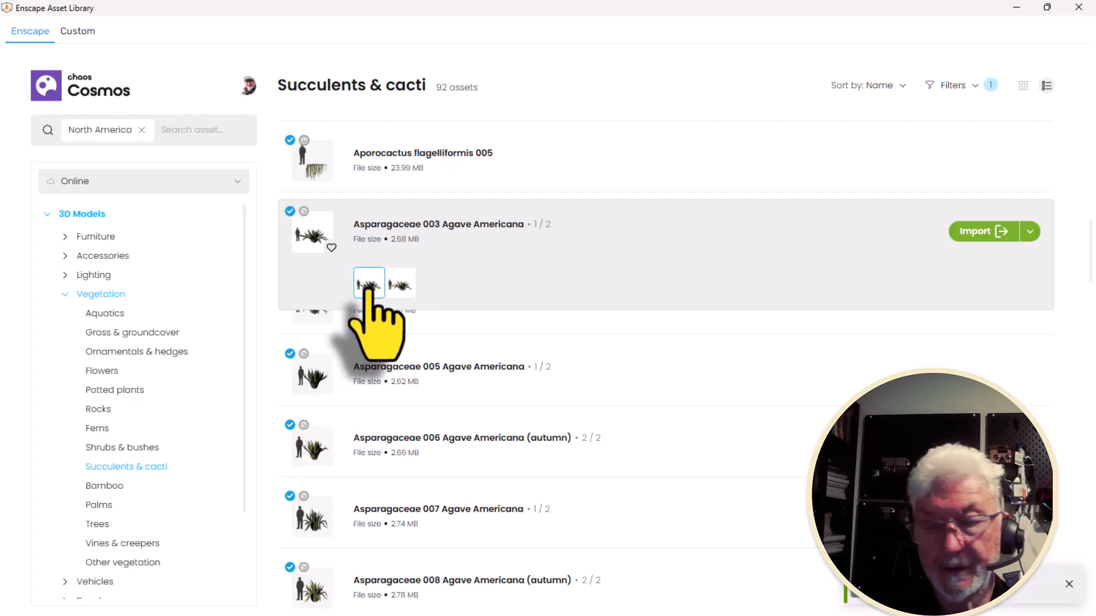
{"action": "left_click", "coordinate": [370, 285]}
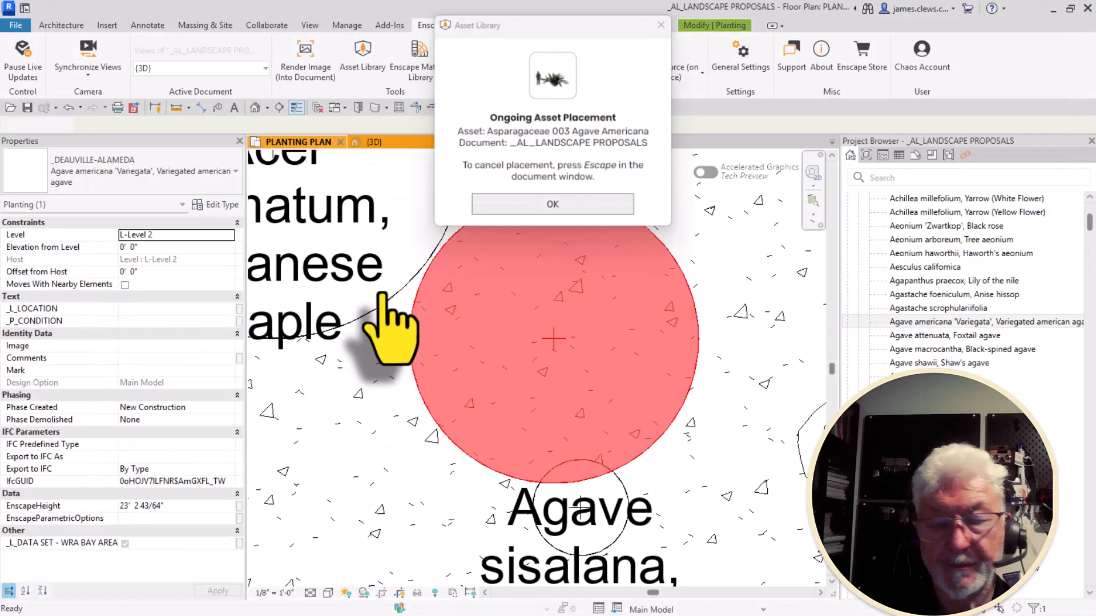
{"action": "scroll", "coordinate": [491, 339], "scroll_direction": "down", "scroll_amount": 5}
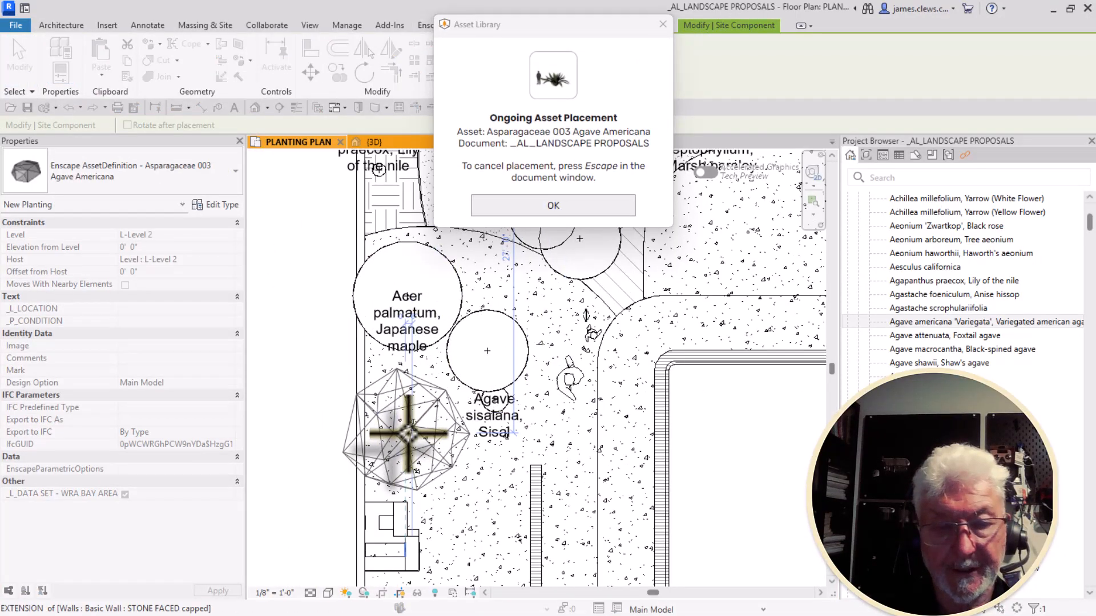
{"action": "left_click", "coordinate": [408, 434]}
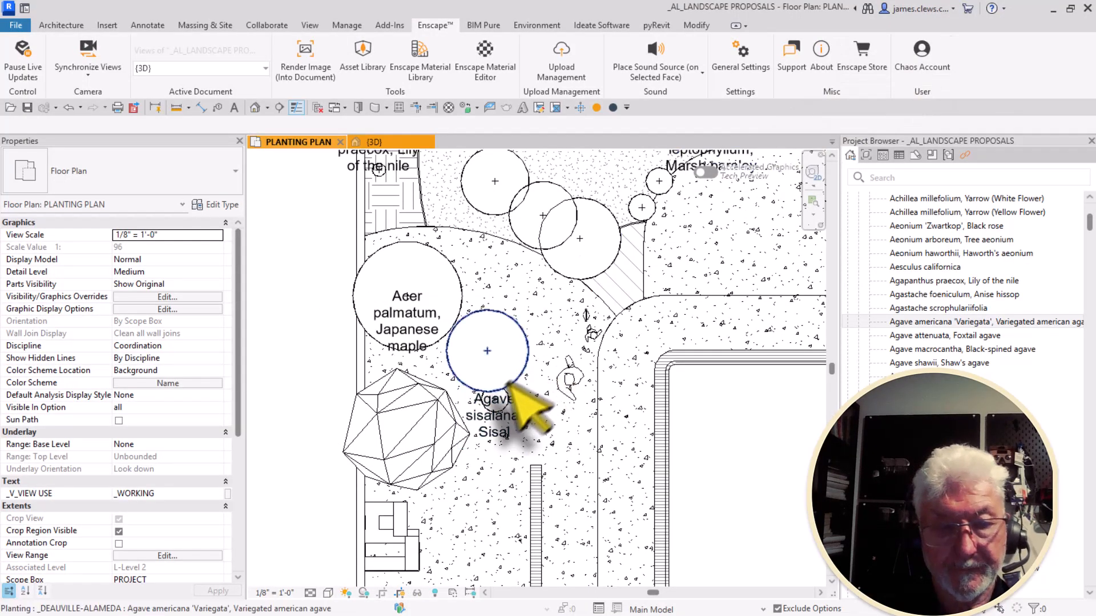
Open the type properties of the placed Enscape agave asset and locate the EnscapeAssetId among its data parameters
{"action": "left_click", "coordinate": [409, 424]}
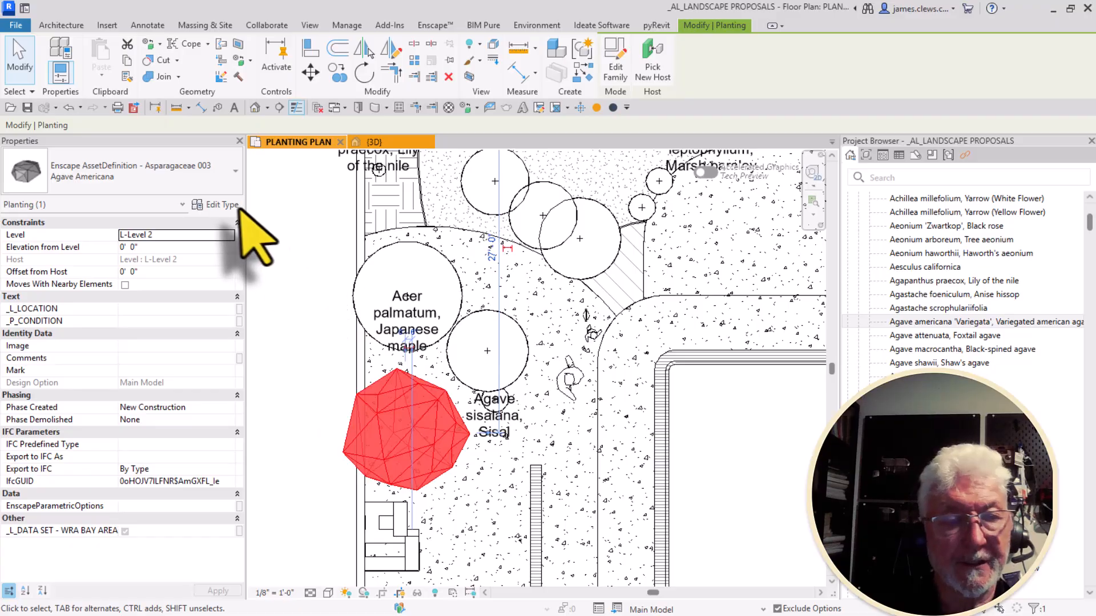
{"action": "left_click", "coordinate": [225, 207]}
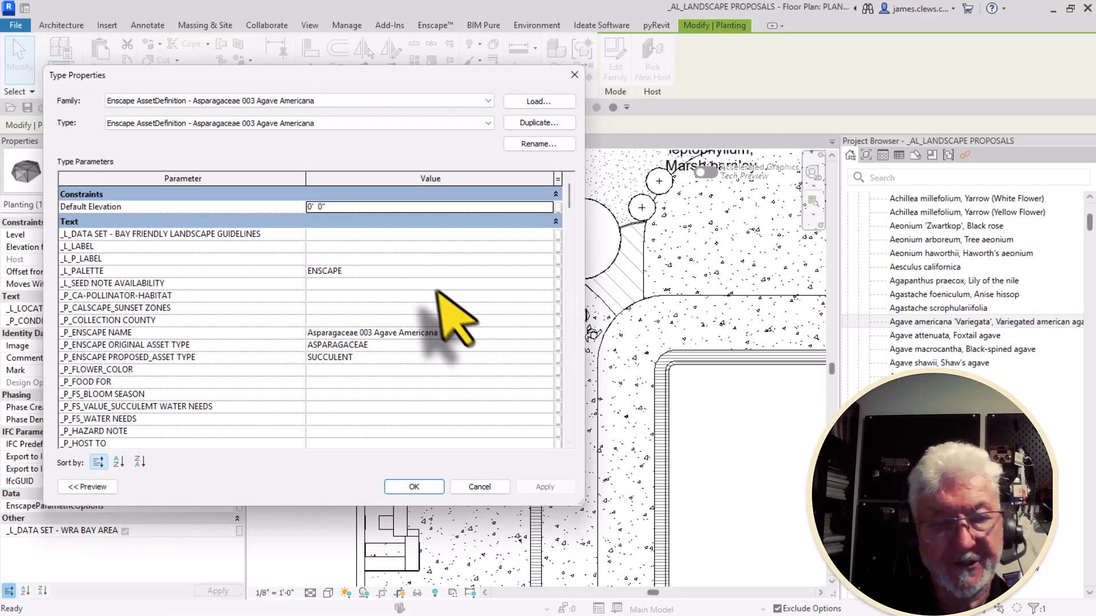
{"action": "scroll", "coordinate": [435, 290], "scroll_direction": "down", "scroll_amount": 2}
{"action": "scroll", "coordinate": [422, 293], "scroll_direction": "down", "scroll_amount": 15}
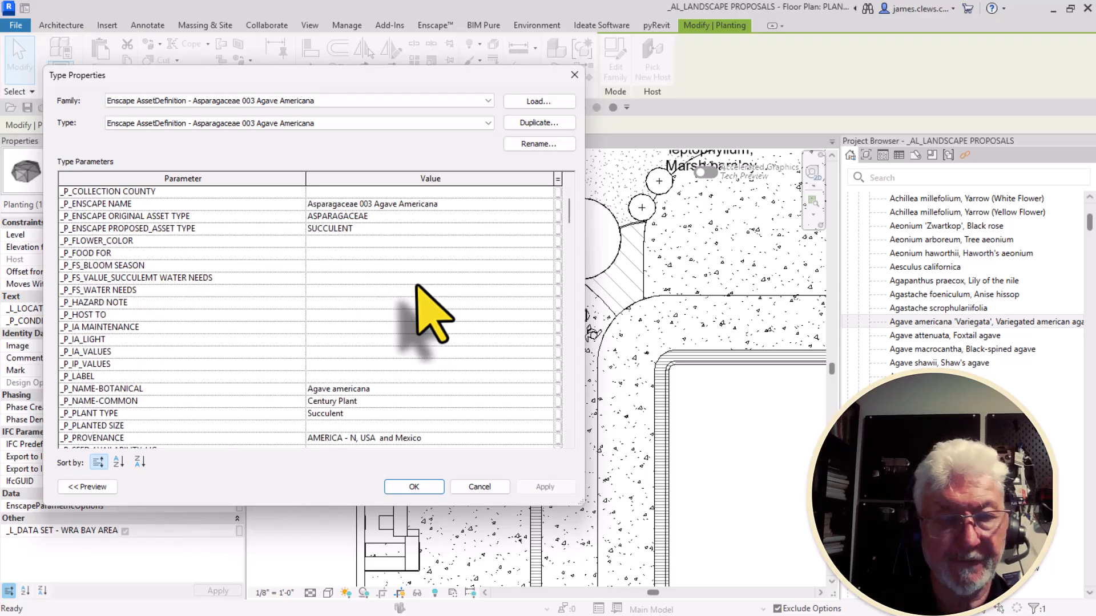
{"action": "scroll", "coordinate": [408, 300], "scroll_direction": "down", "scroll_amount": 5}
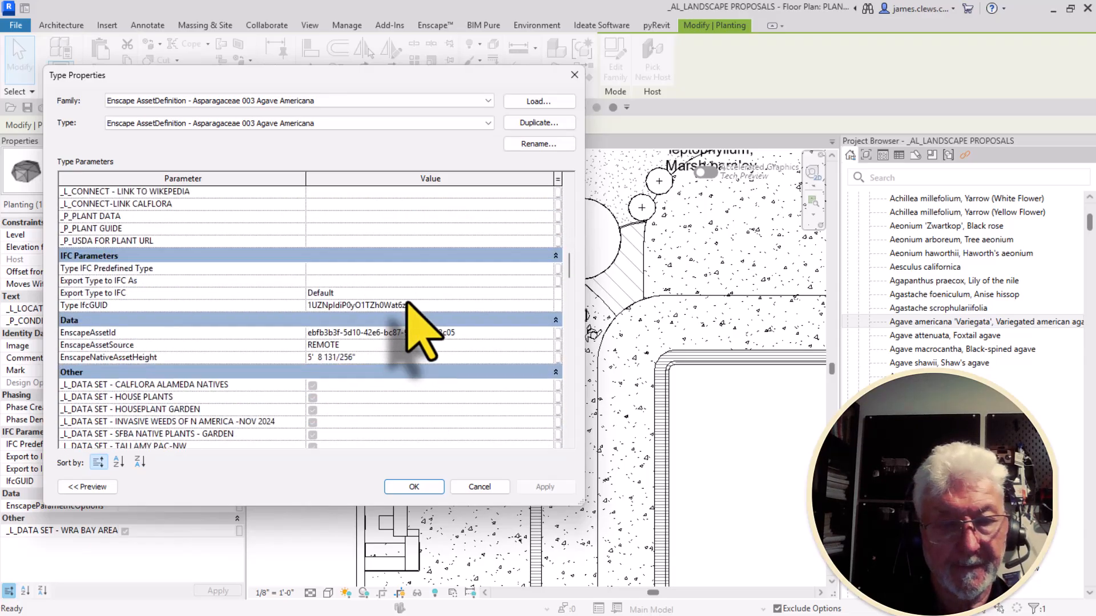
{"action": "scroll", "coordinate": [406, 303], "scroll_direction": "down", "scroll_amount": 1}
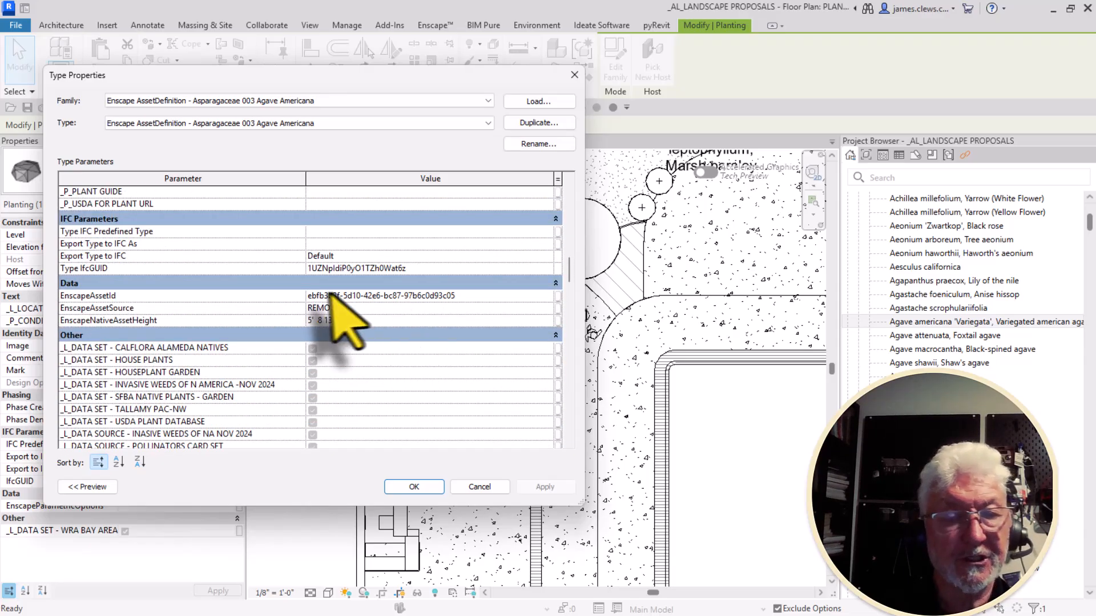
{"action": "left_click", "coordinate": [478, 298]}
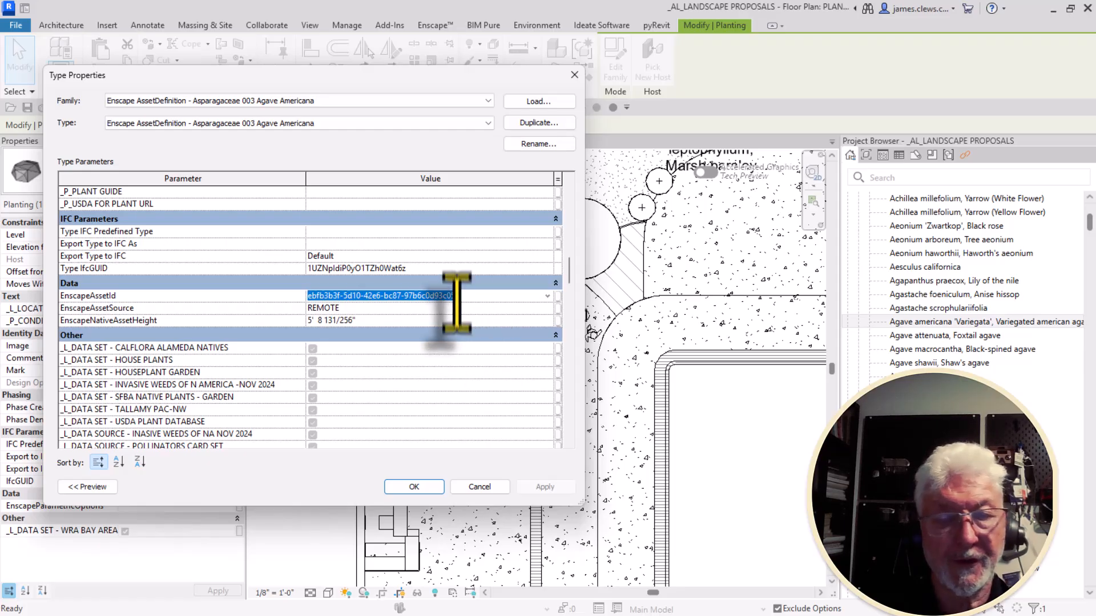
{"action": "left_click", "coordinate": [424, 488]}
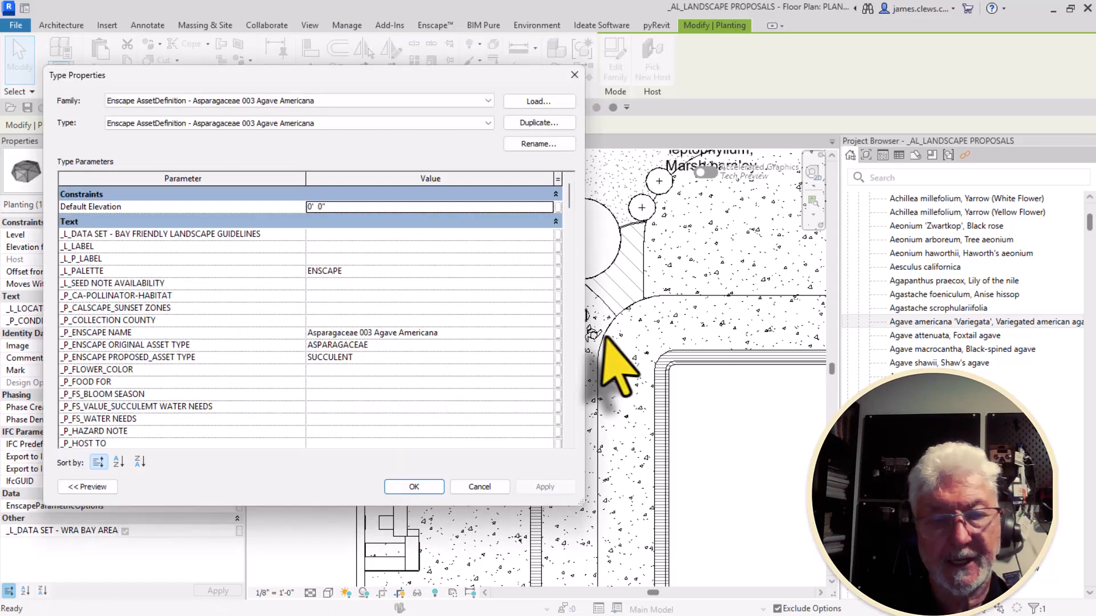
Copy the full EnscapeAssetId value from the type properties of the placed Asparagaceae 003 Agave Americana asset
{"action": "scroll", "coordinate": [398, 362], "scroll_direction": "down", "scroll_amount": 15}
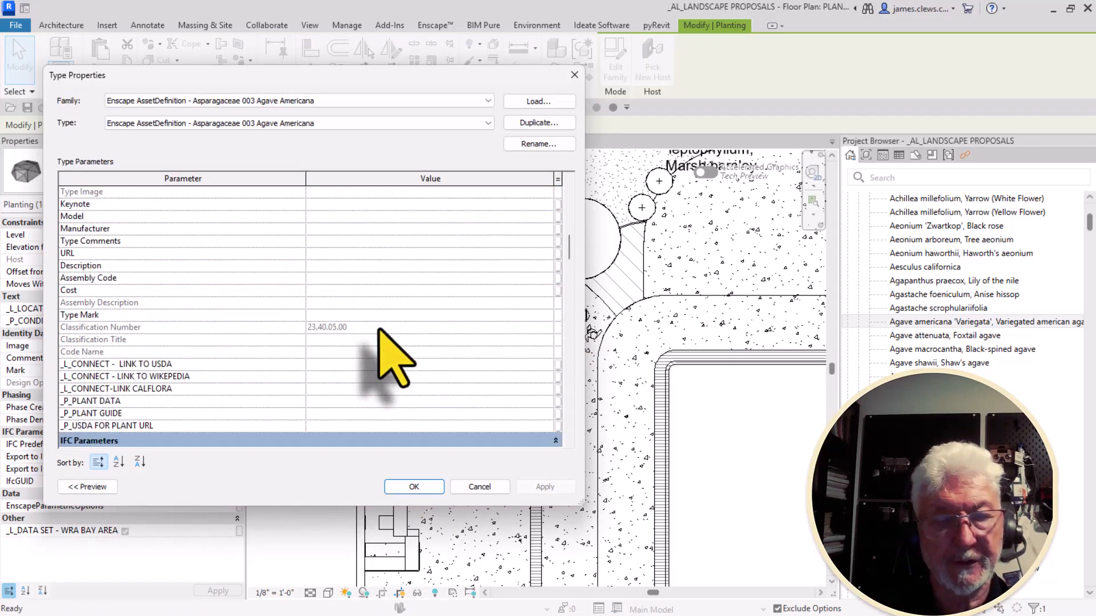
{"action": "scroll", "coordinate": [373, 330], "scroll_direction": "down", "scroll_amount": 2}
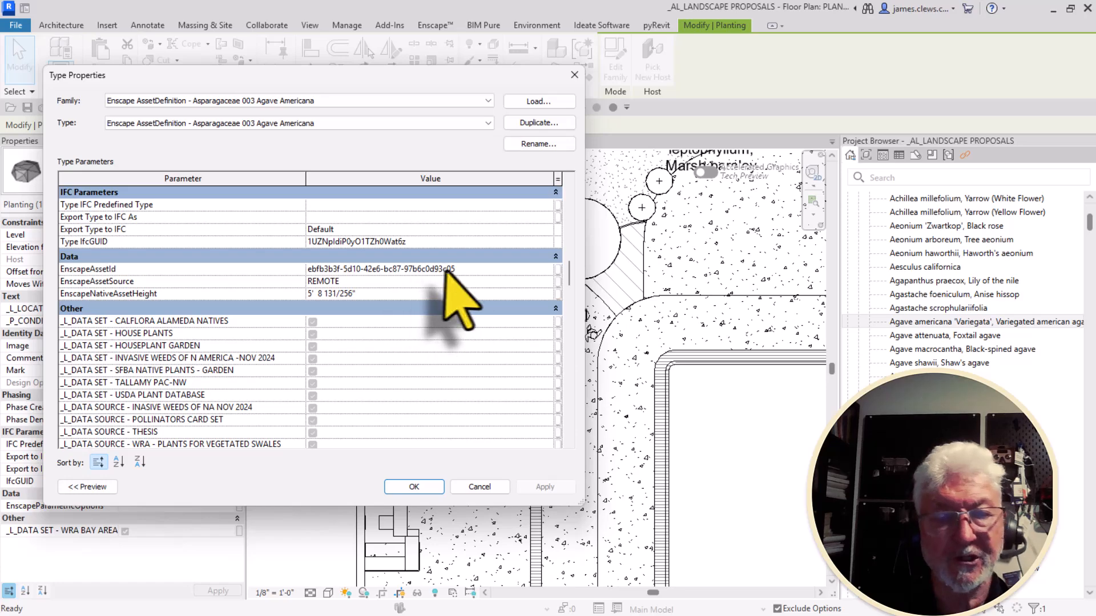
{"action": "left_click", "coordinate": [398, 268]}
{"action": "left_click_drag", "start_coordinate": [464, 273], "coordinate": [292, 283]}
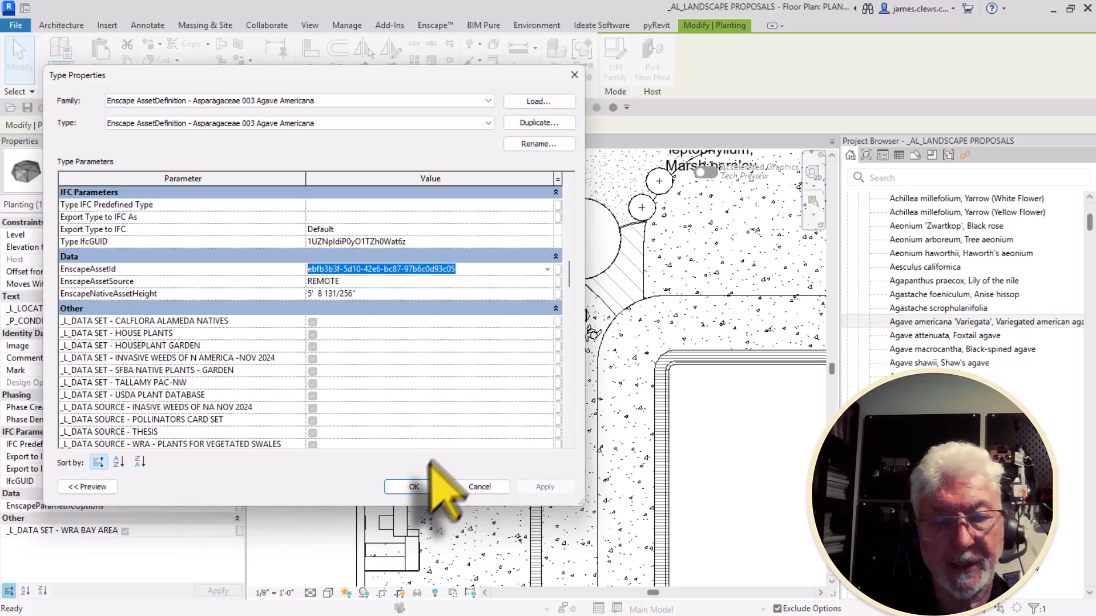
{"action": "key", "text": "Return"}
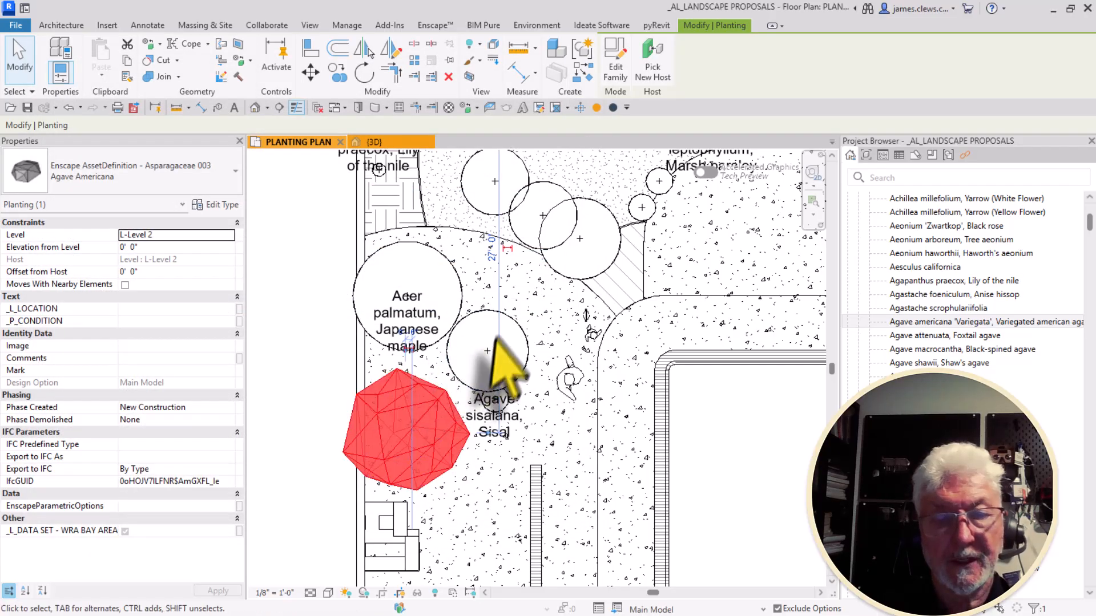
Set the EnscapeAssetId of the Agave americana 'Variegata' planting type to the copied ebfb3b3f-5d10-42e6-bc87-97b6c0d93c05 and accept the type properties
{"action": "left_click", "coordinate": [519, 324]}
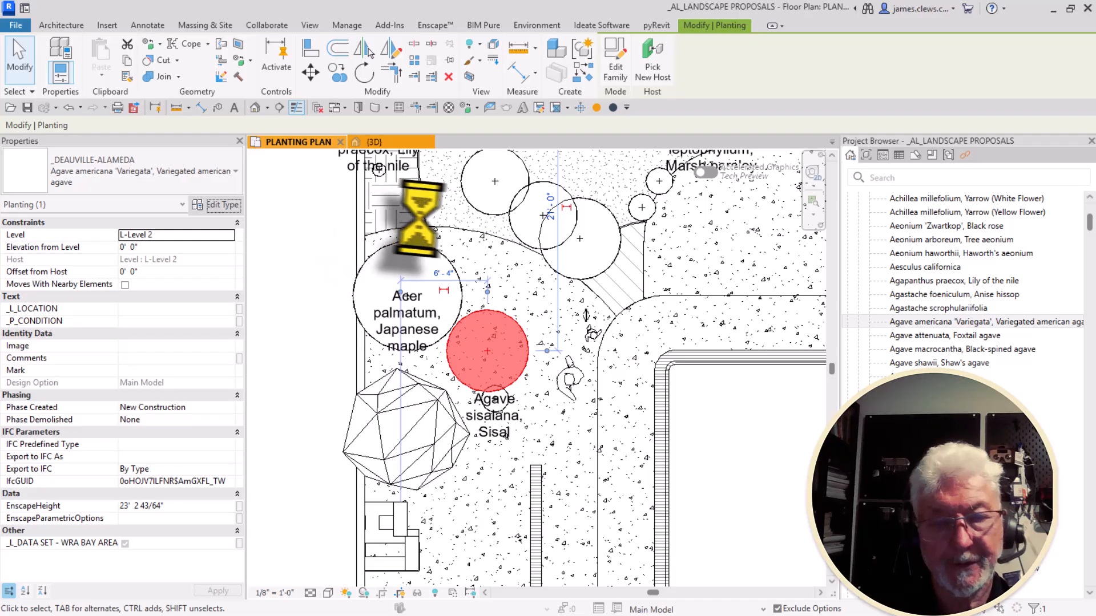
{"action": "scroll", "coordinate": [282, 355], "scroll_direction": "down", "scroll_amount": 10}
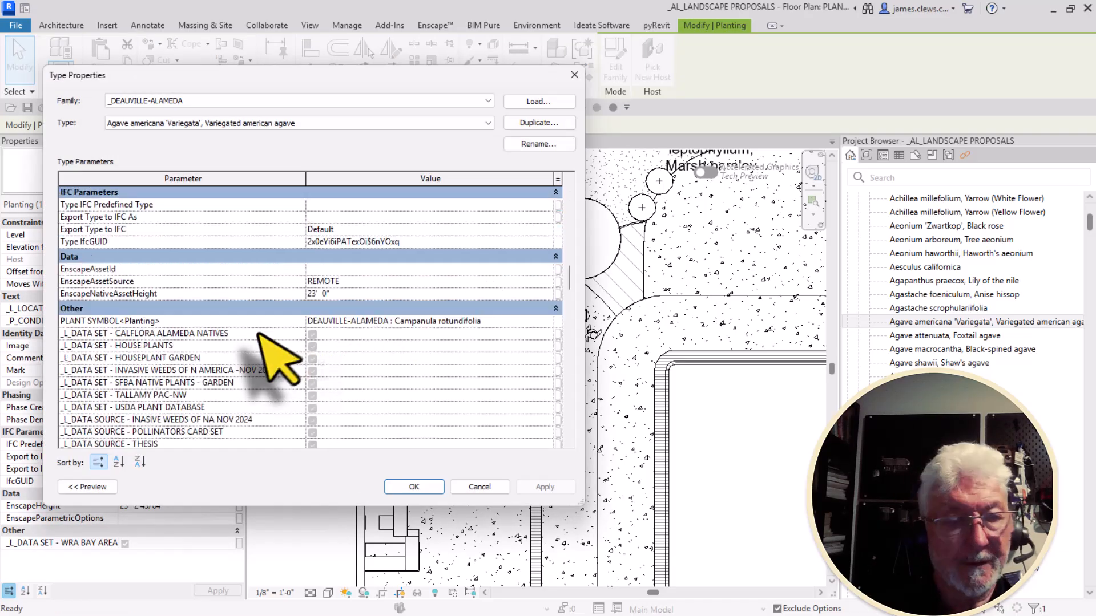
{"action": "left_click", "coordinate": [334, 271]}
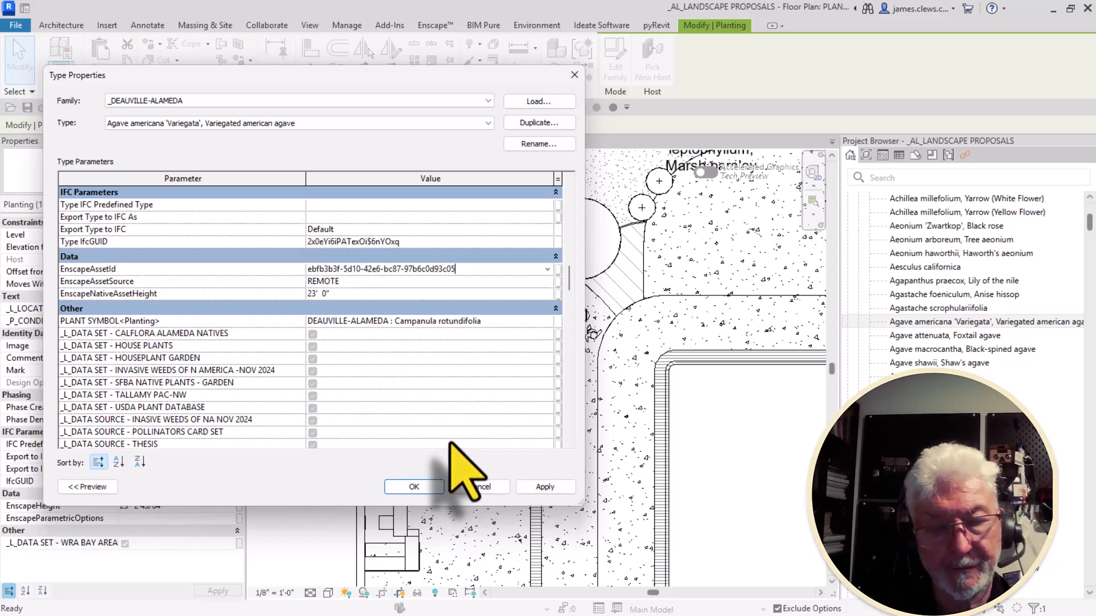
{"action": "left_click", "coordinate": [414, 487]}
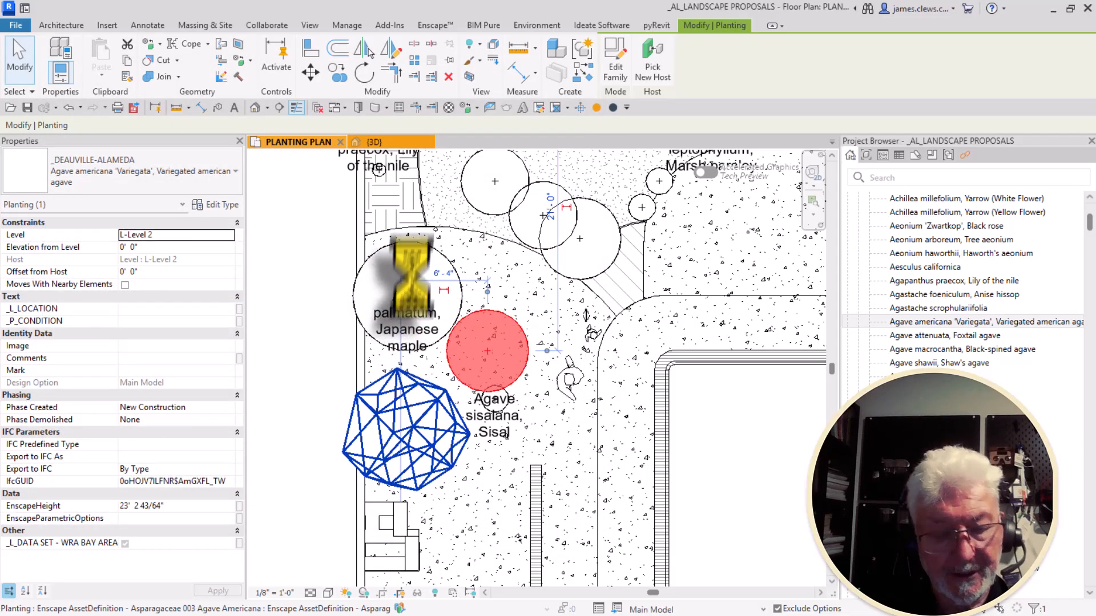
{"action": "left_click", "coordinate": [485, 258]}
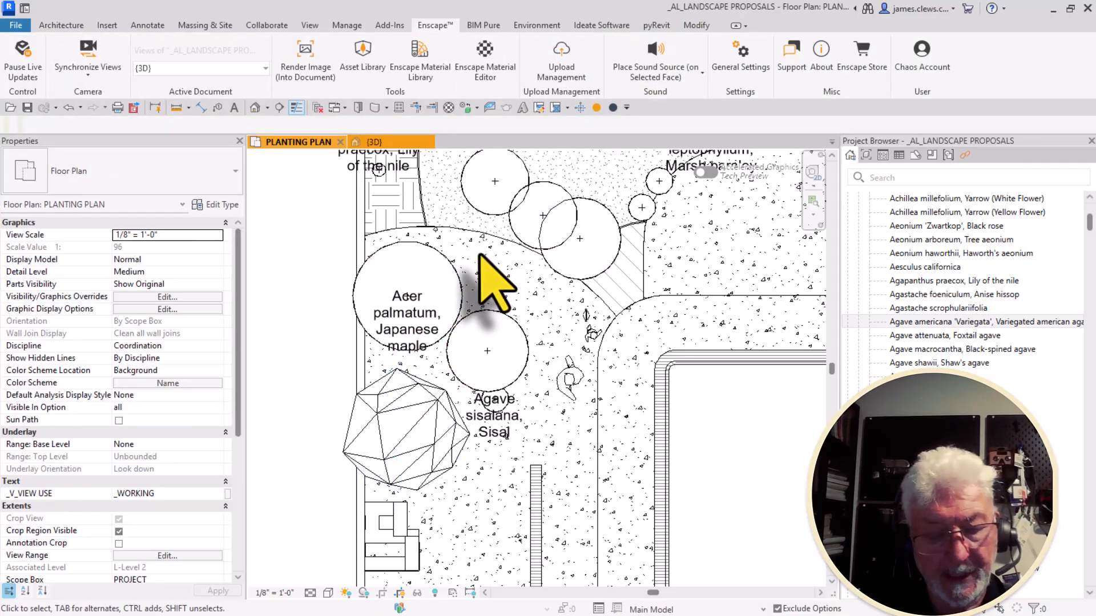
Switch to the Enscape render window and inspect the agave in the pool courtyard, first close up and then from farther back
{"action": "key", "text": "alt+Tab"}
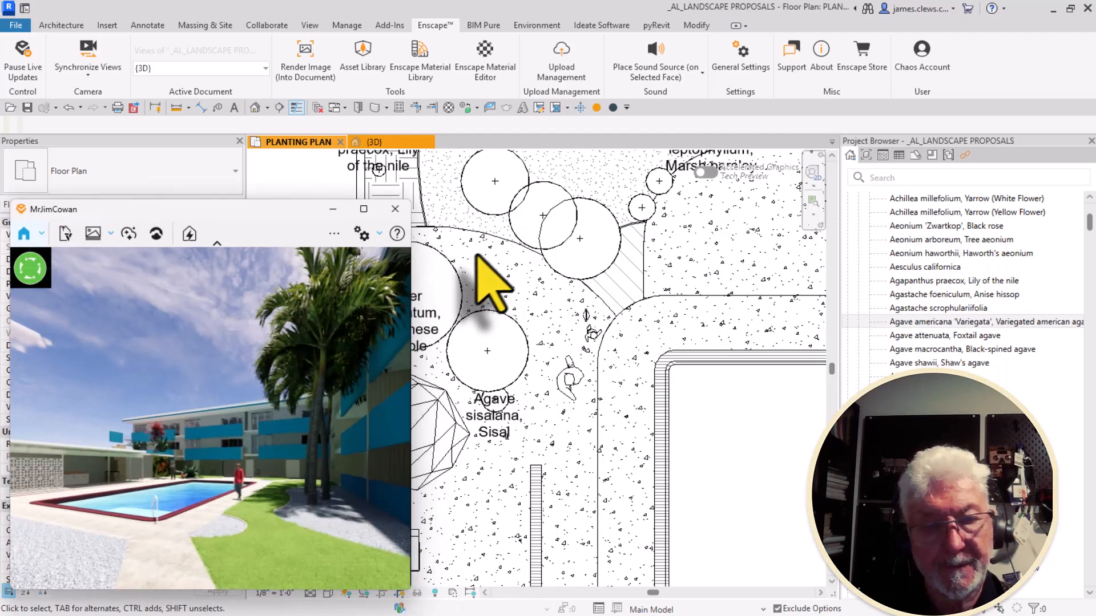
{"action": "scroll", "coordinate": [154, 481], "scroll_direction": "up", "scroll_amount": 6}
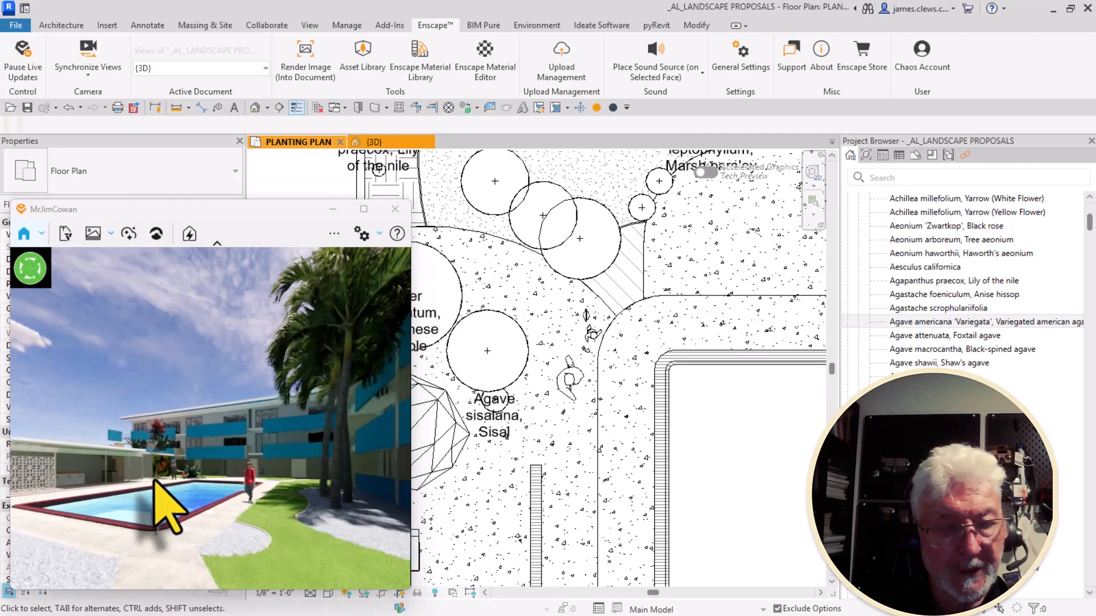
{"action": "left_click_drag", "start_coordinate": [193, 443], "coordinate": [205, 408]}
{"action": "scroll", "coordinate": [220, 477], "scroll_direction": "up", "scroll_amount": 4}
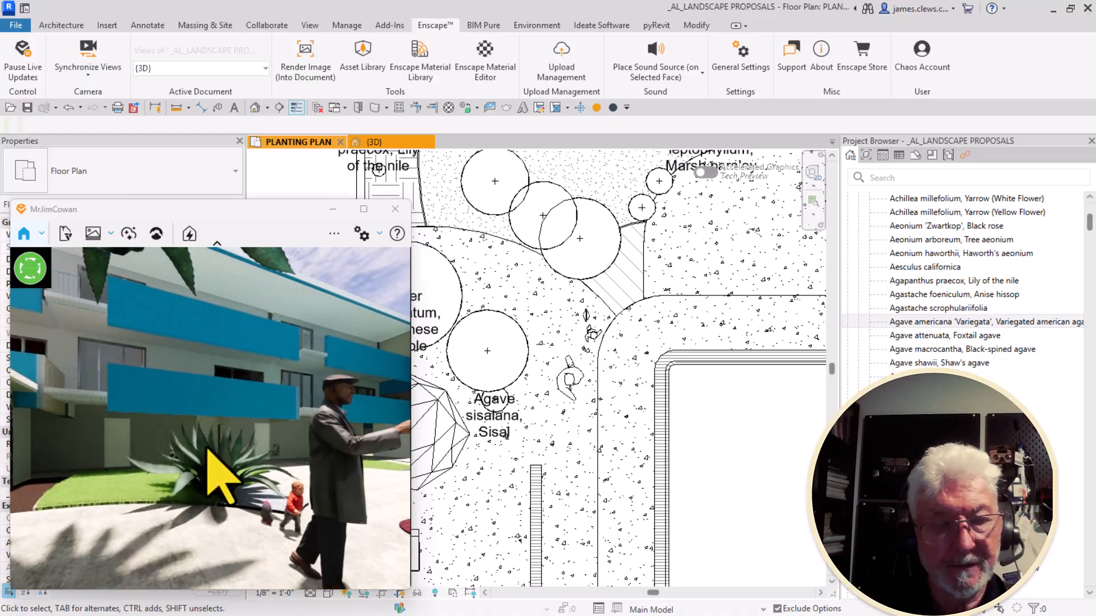
{"action": "scroll", "coordinate": [228, 479], "scroll_direction": "down", "scroll_amount": 5}
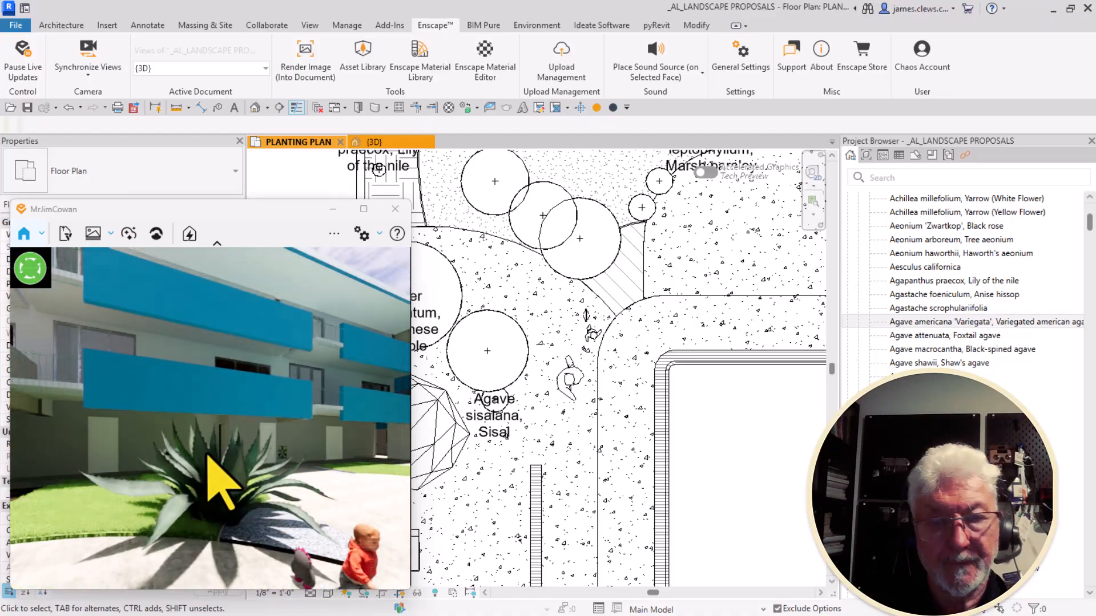
{"action": "scroll", "coordinate": [192, 468], "scroll_direction": "down", "scroll_amount": 4}
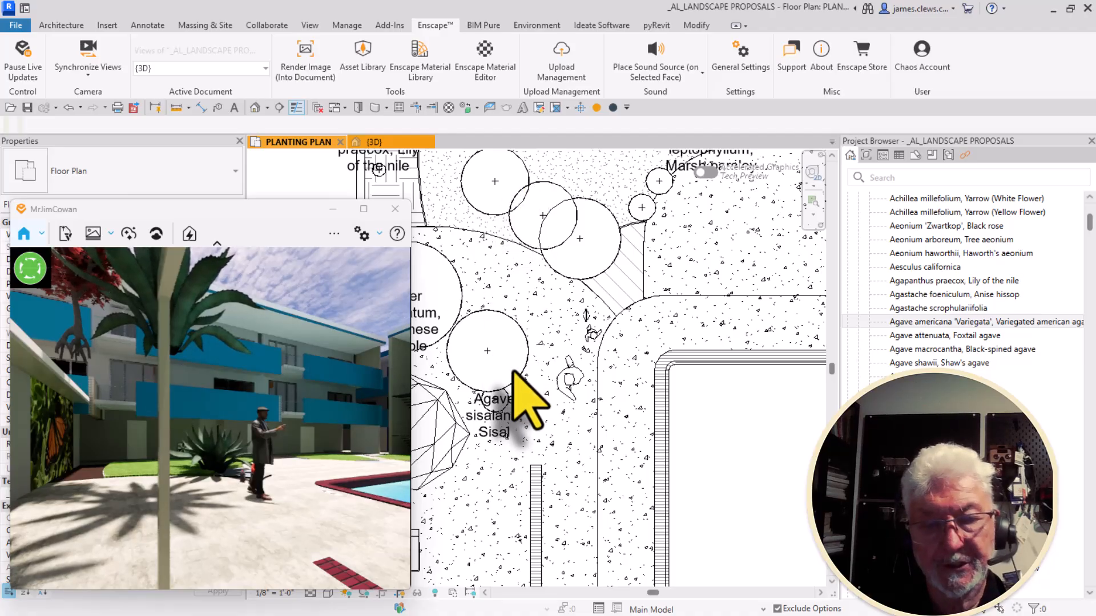
Rehost the Agave americana 'Variegata' planting on the _AL_GRASS floor and move it beside the two small plants near the Marsh parsley label
{"action": "left_click", "coordinate": [507, 321]}
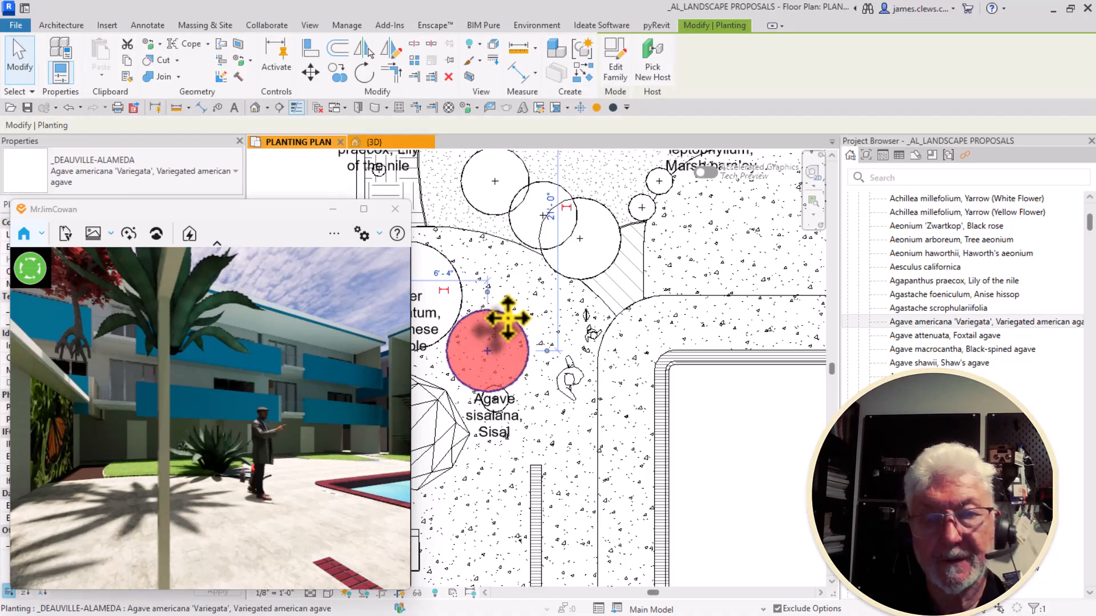
{"action": "left_click", "coordinate": [654, 71]}
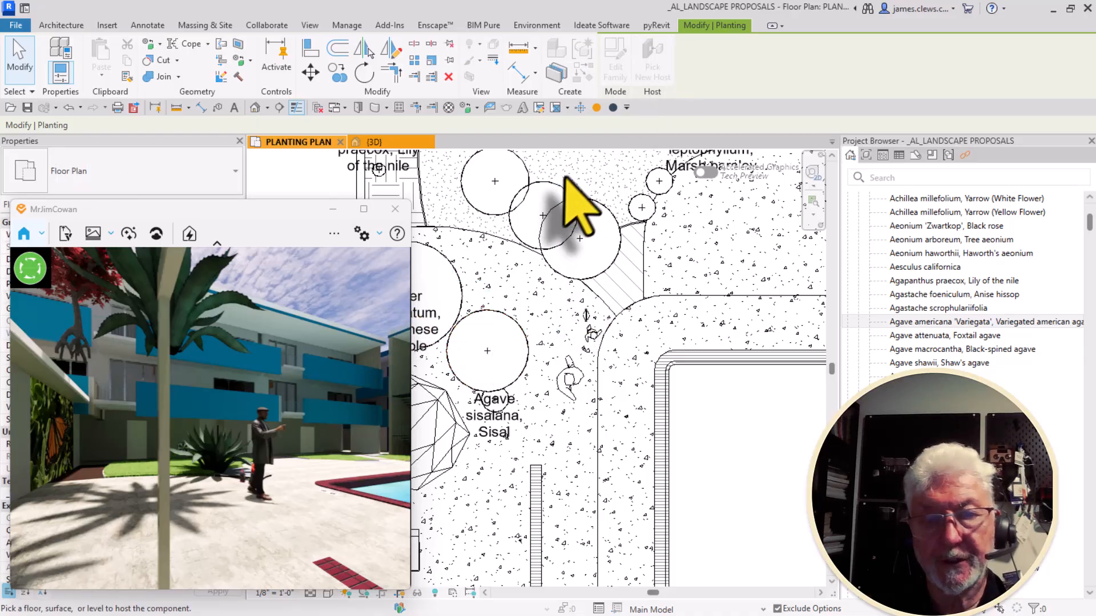
{"action": "left_click", "coordinate": [434, 227]}
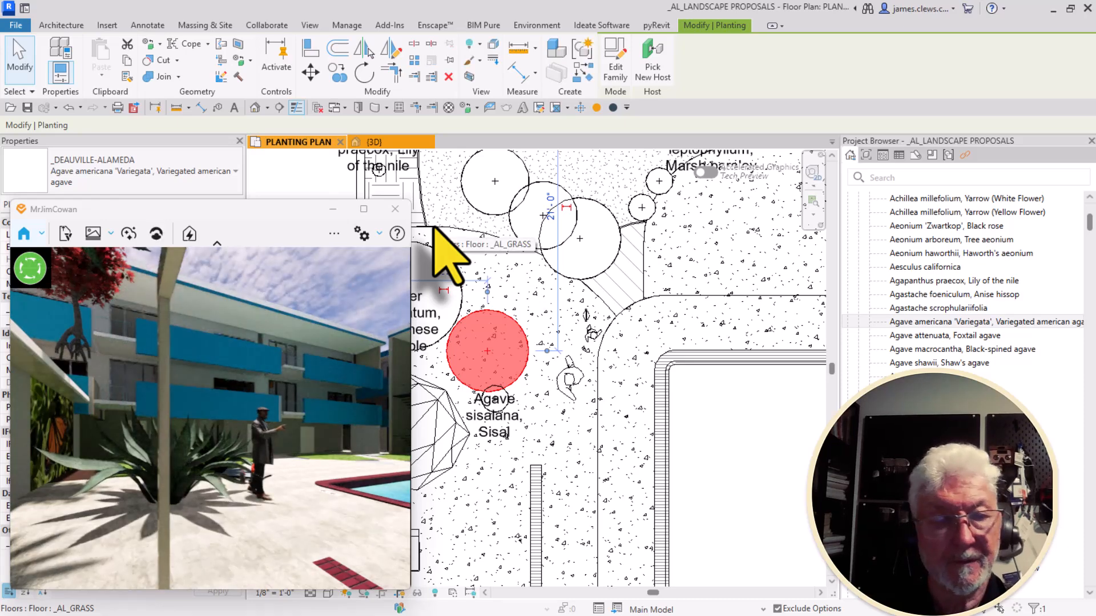
{"action": "key", "text": "Escape"}
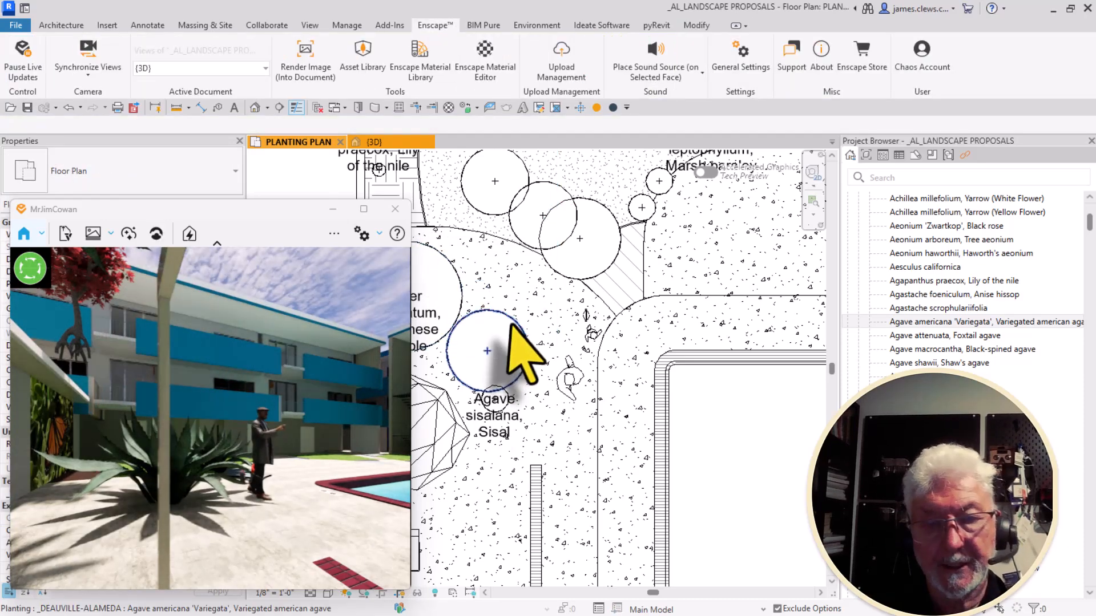
{"action": "left_click_drag", "start_coordinate": [513, 328], "coordinate": [647, 171]}
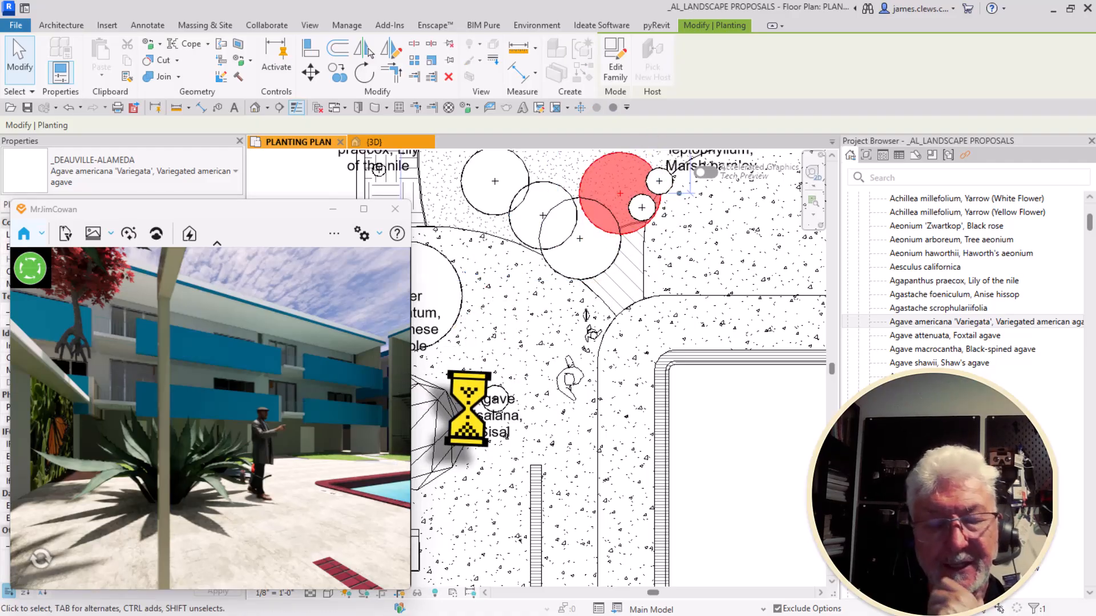
{"action": "scroll", "coordinate": [468, 408], "scroll_direction": "down", "scroll_amount": 2}
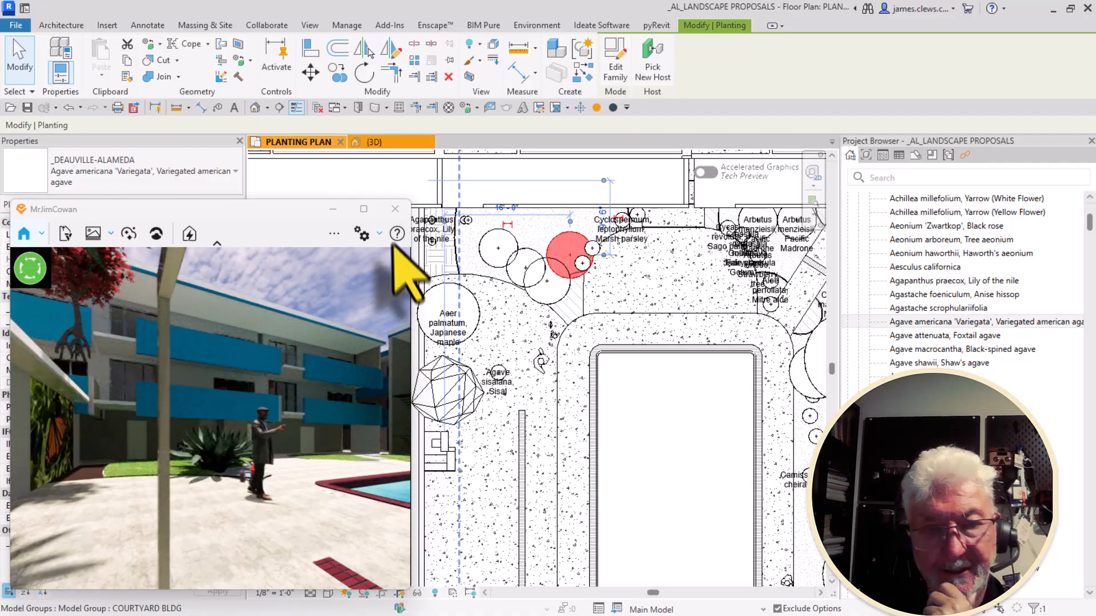